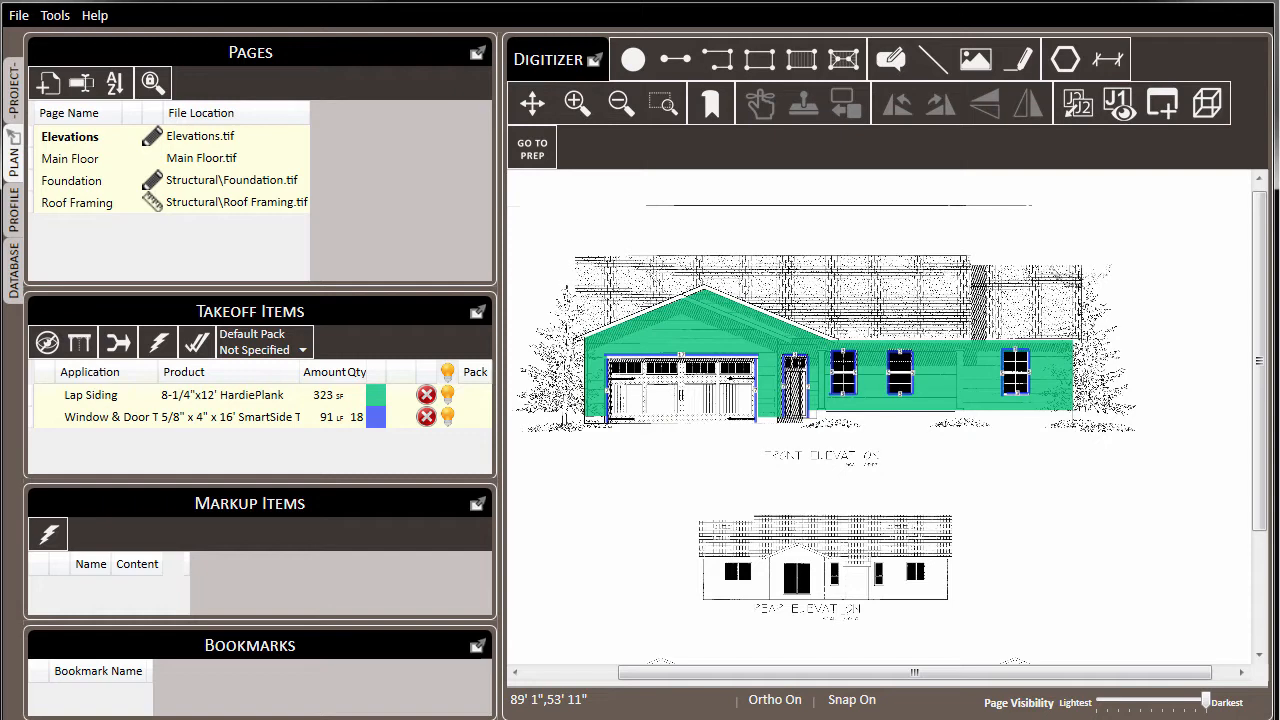
- In Windows Explorer, look inside the Structural subfolder of Example Job, return to Example Job and reposition the window to reveal the plan
mouse_move(1279, 350)
mouse_down()
mouse_move(999, 325)
mouse_move(818, 276)
mouse_up()
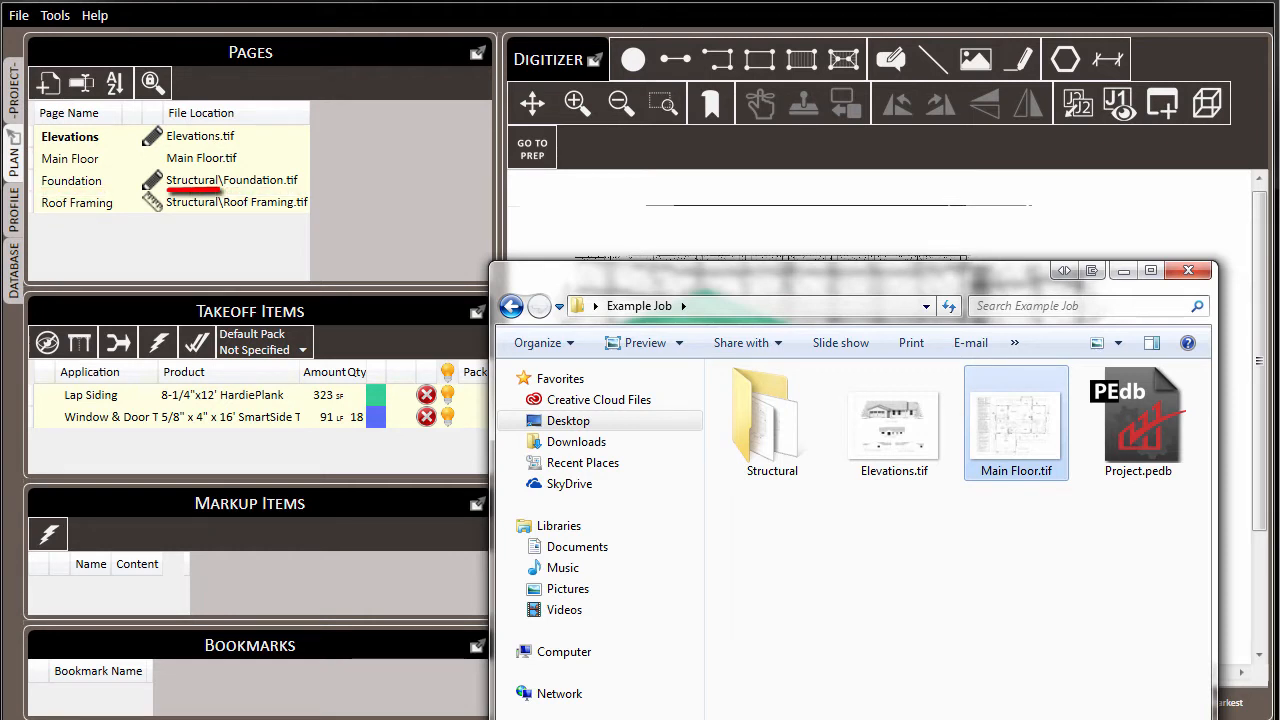
double_click(782, 435)
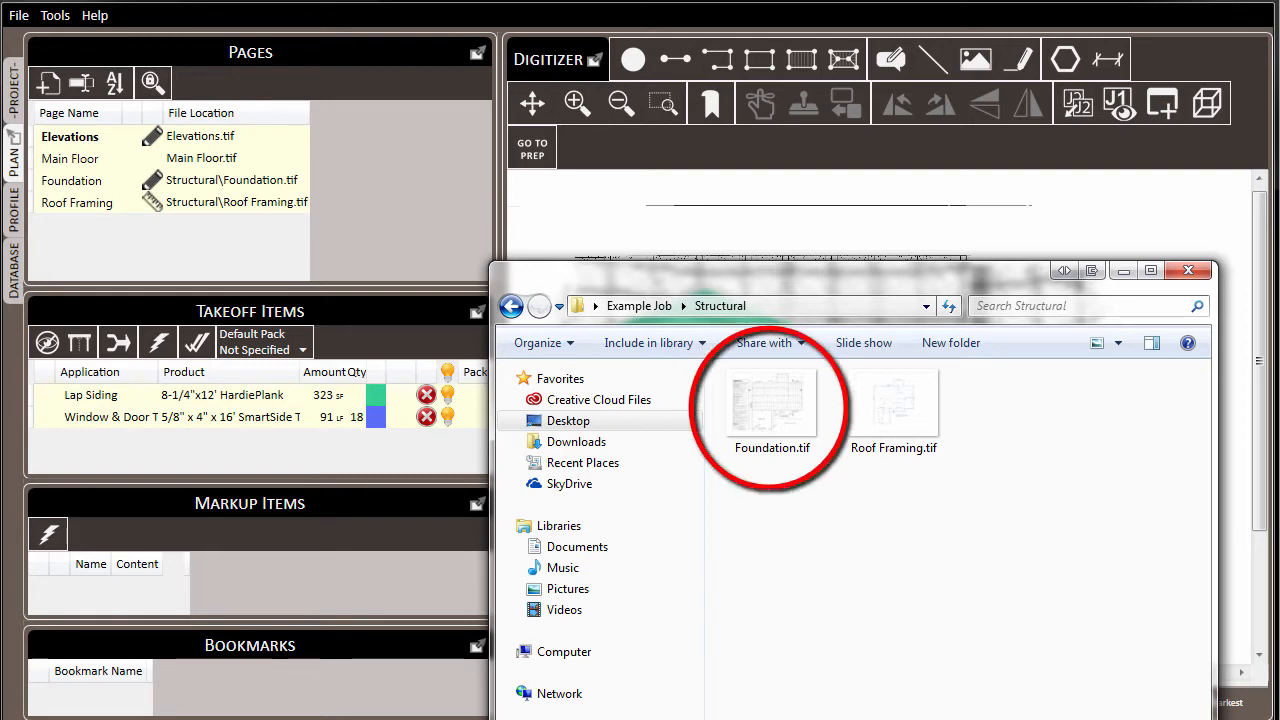
click(639, 305)
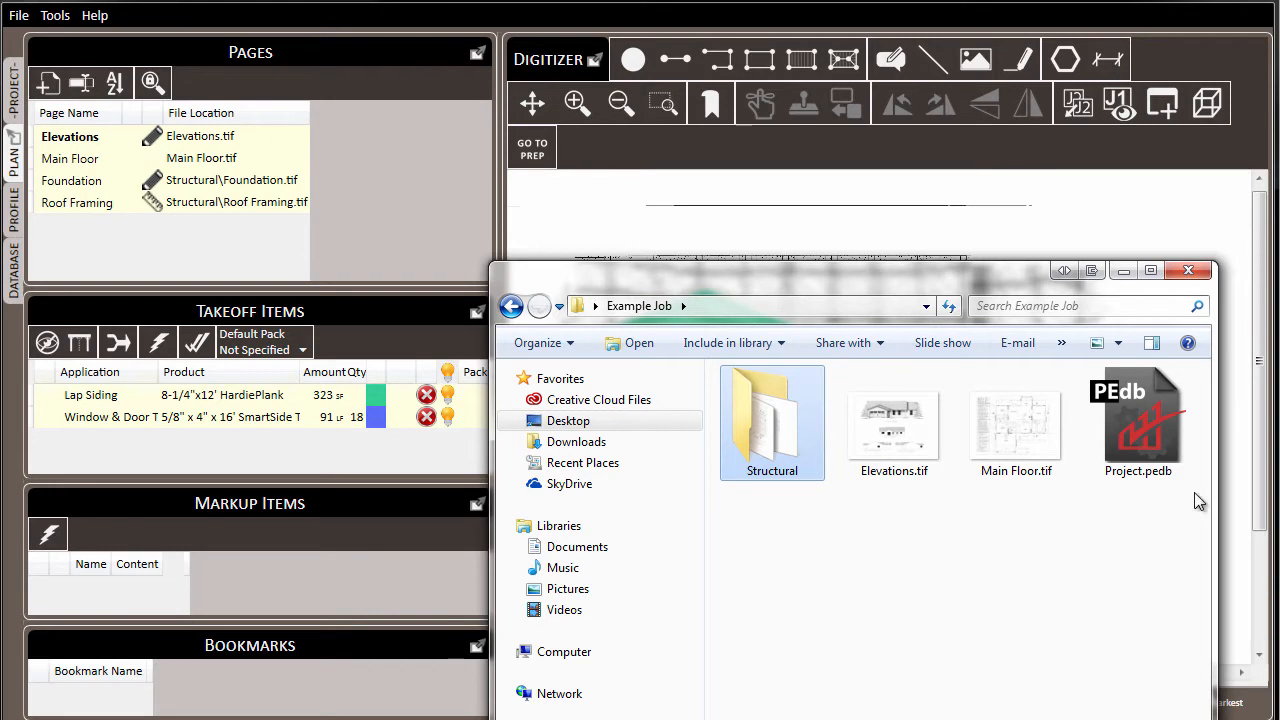
drag(982, 281, 971, 435)
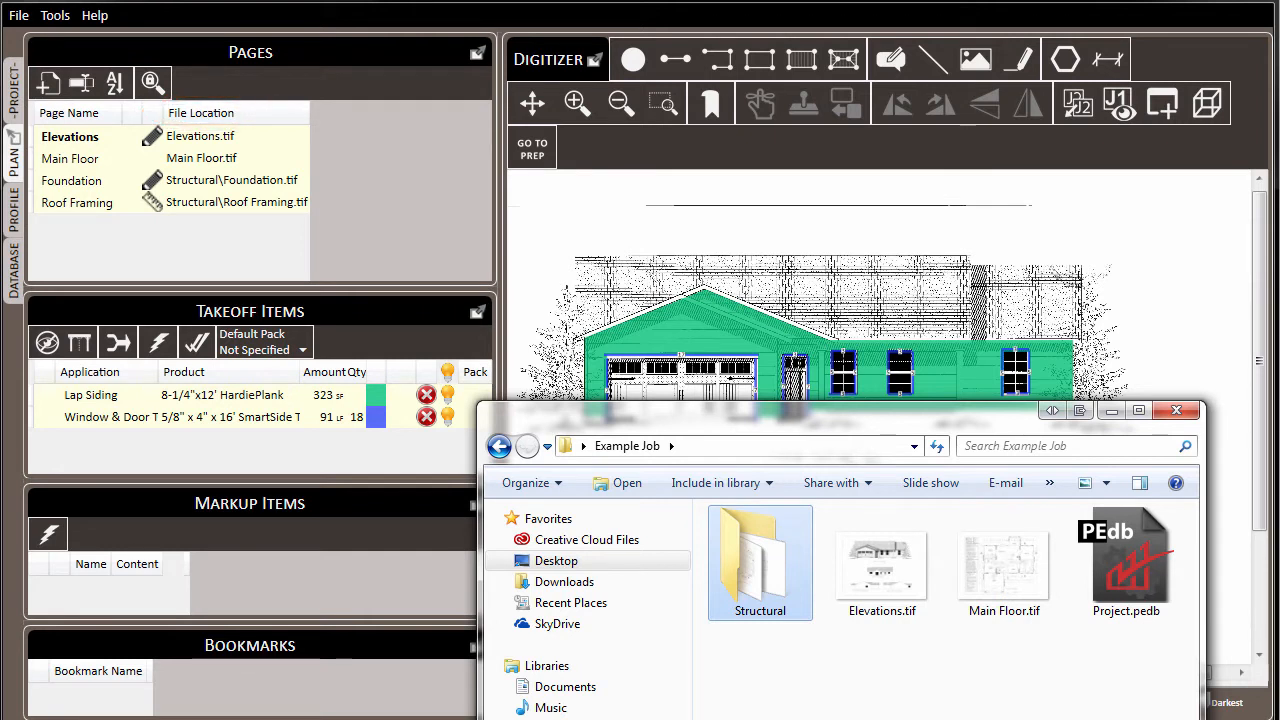
- Rename Main Floor.tif in the Example Job folder as Floor.tif and open the Main Floor page in the takeoff program
click(1007, 613)
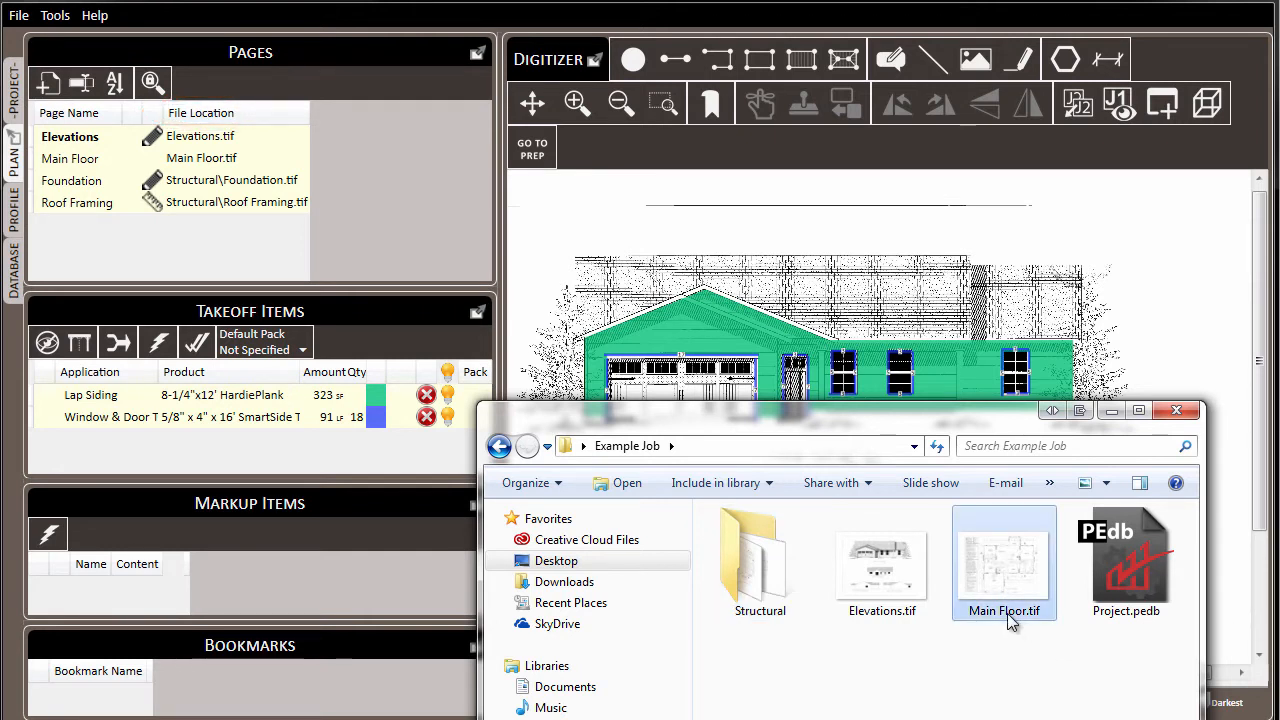
click(1003, 612)
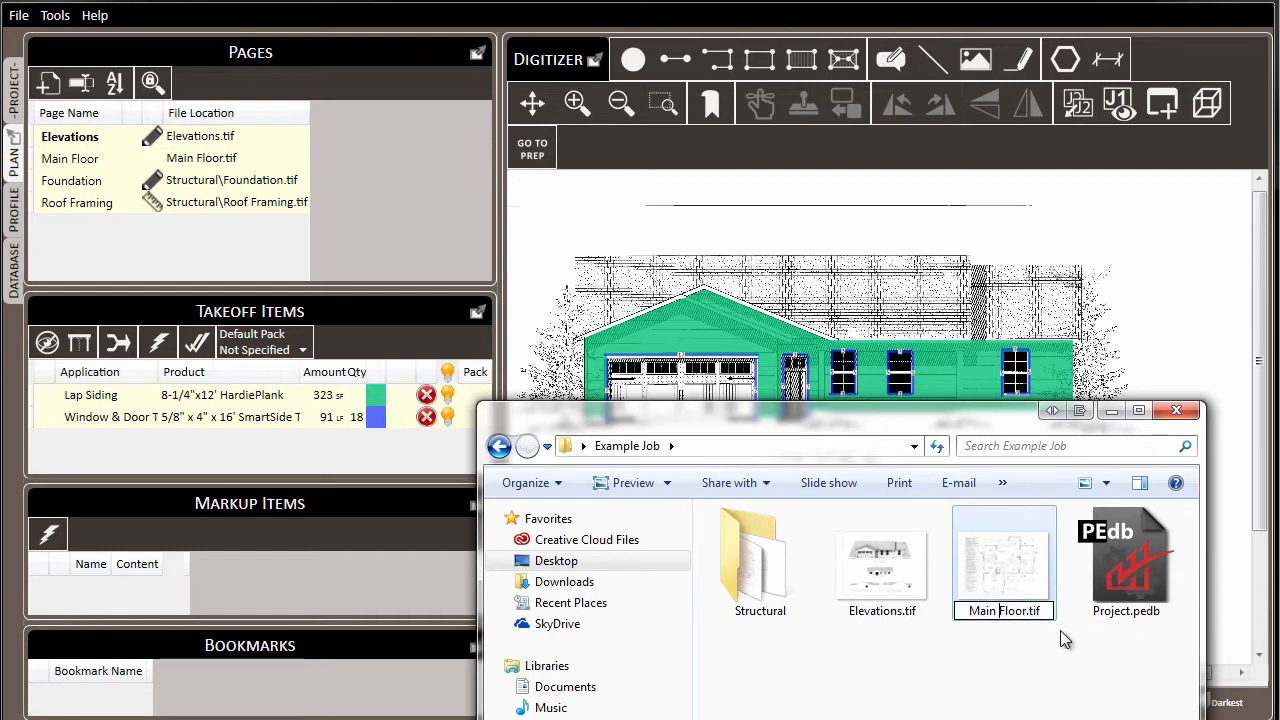
key(Home)
key(Delete)
key(Delete)
key(Delete)
key(Delete)
key(Delete)
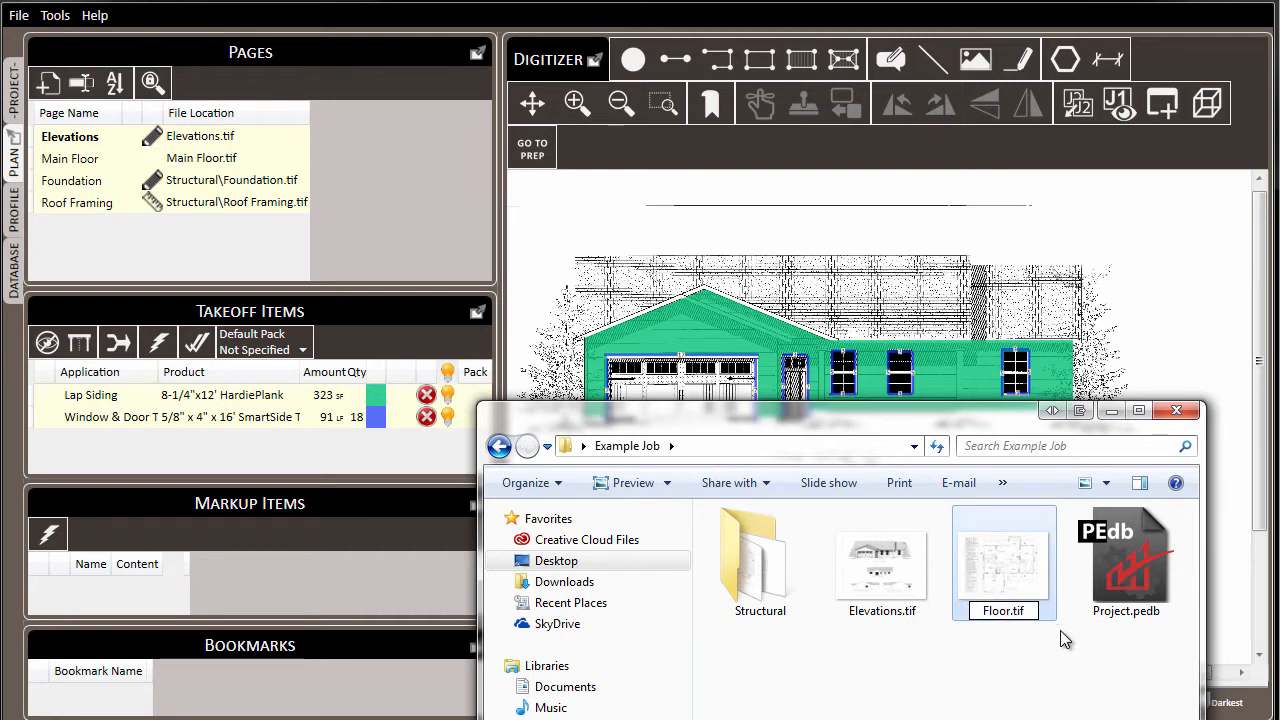
key(Return)
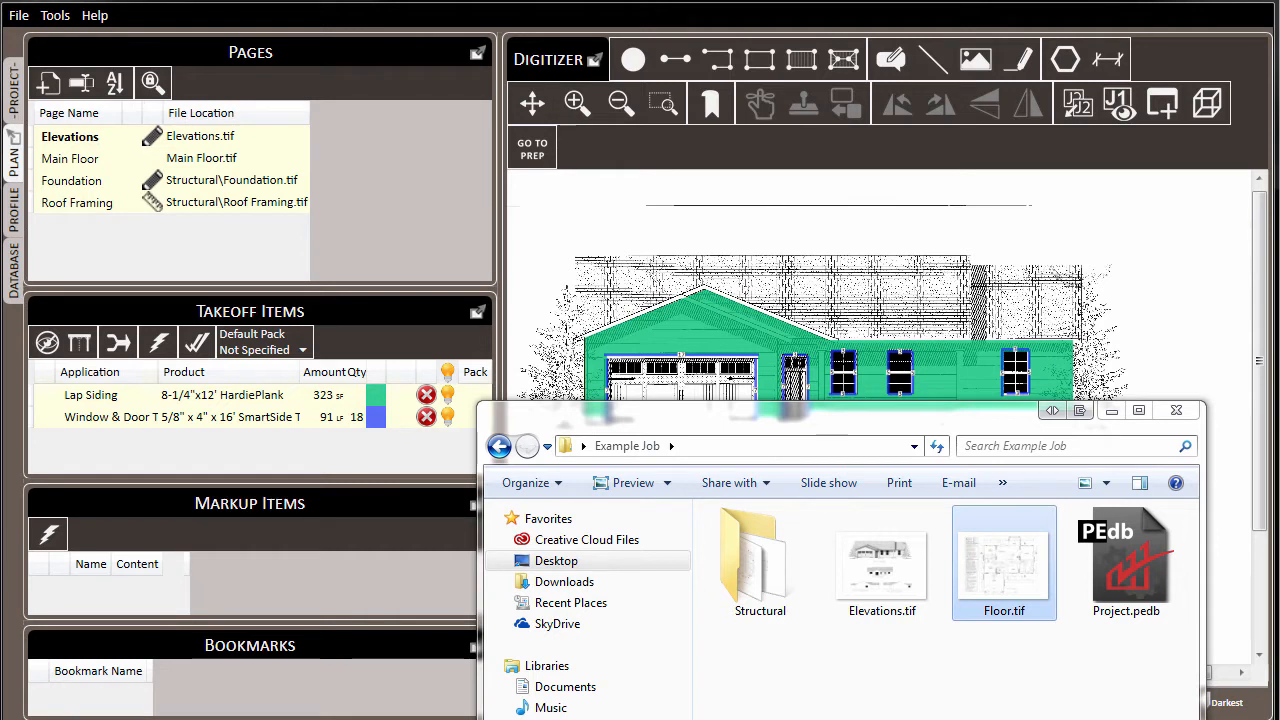
click(64, 157)
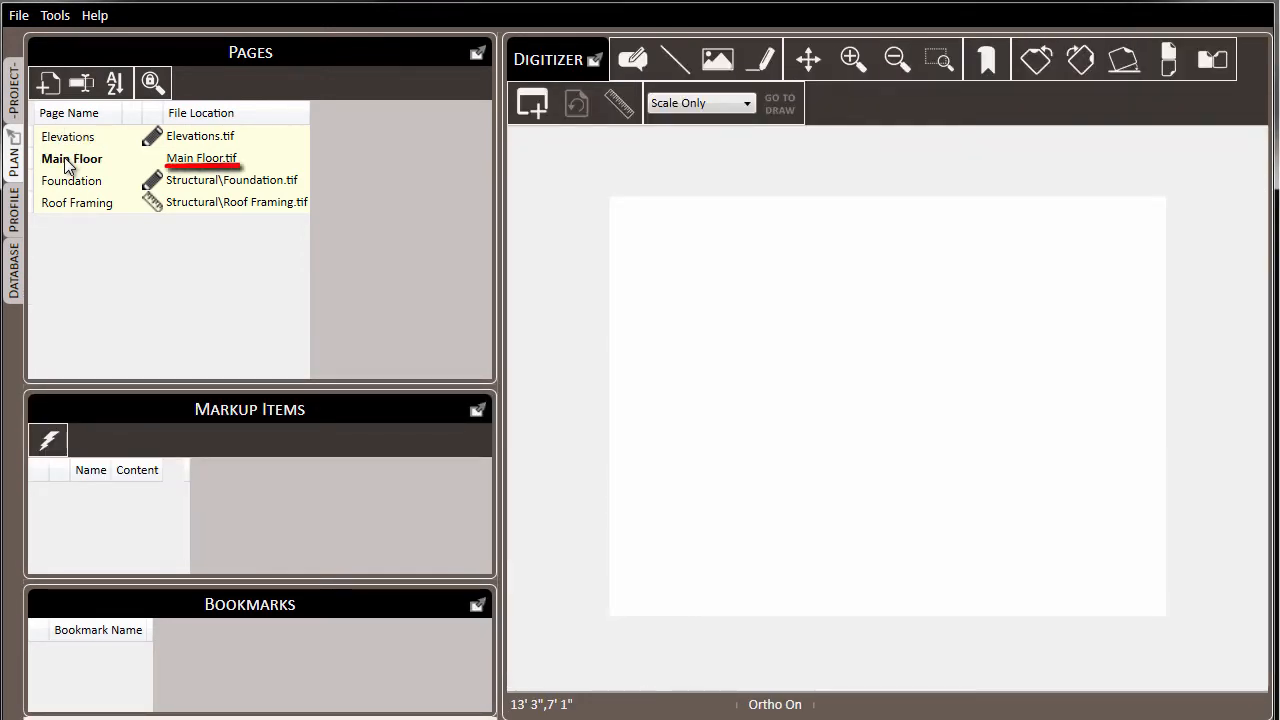
- Switch back to Windows Explorer and rename the Structural folder as "Structural page"
key(alt+Tab)
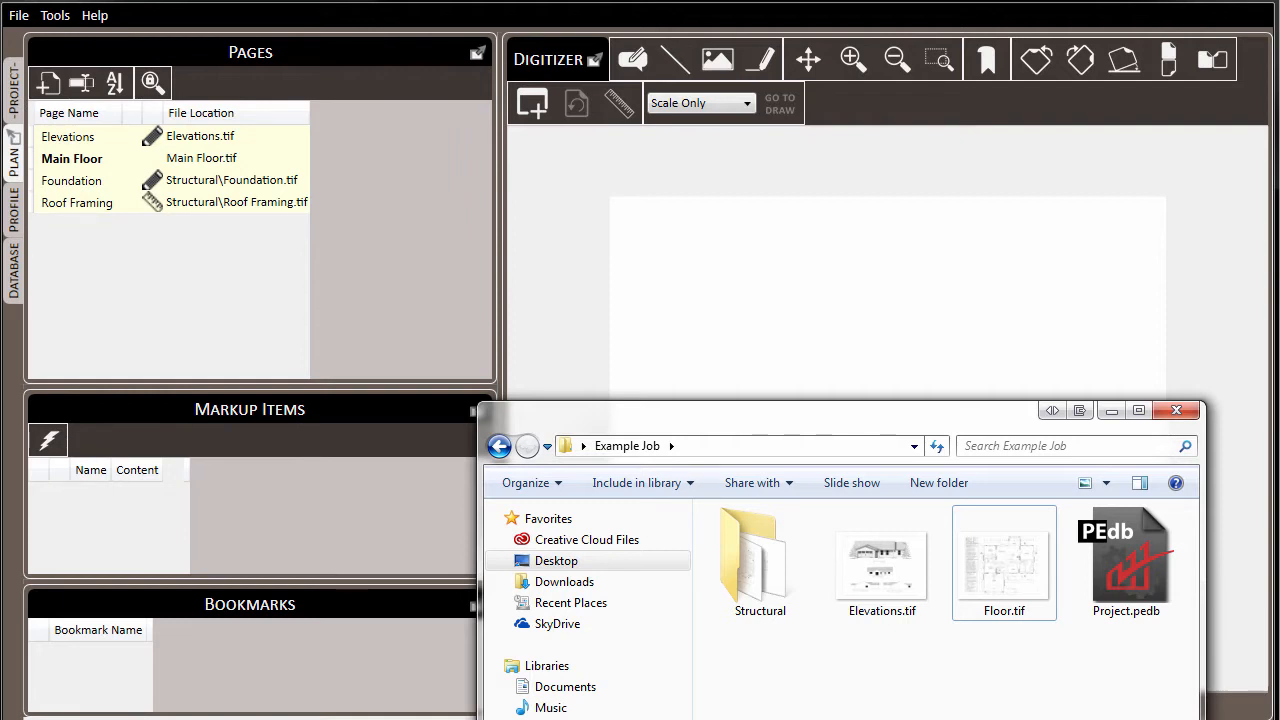
click(764, 618)
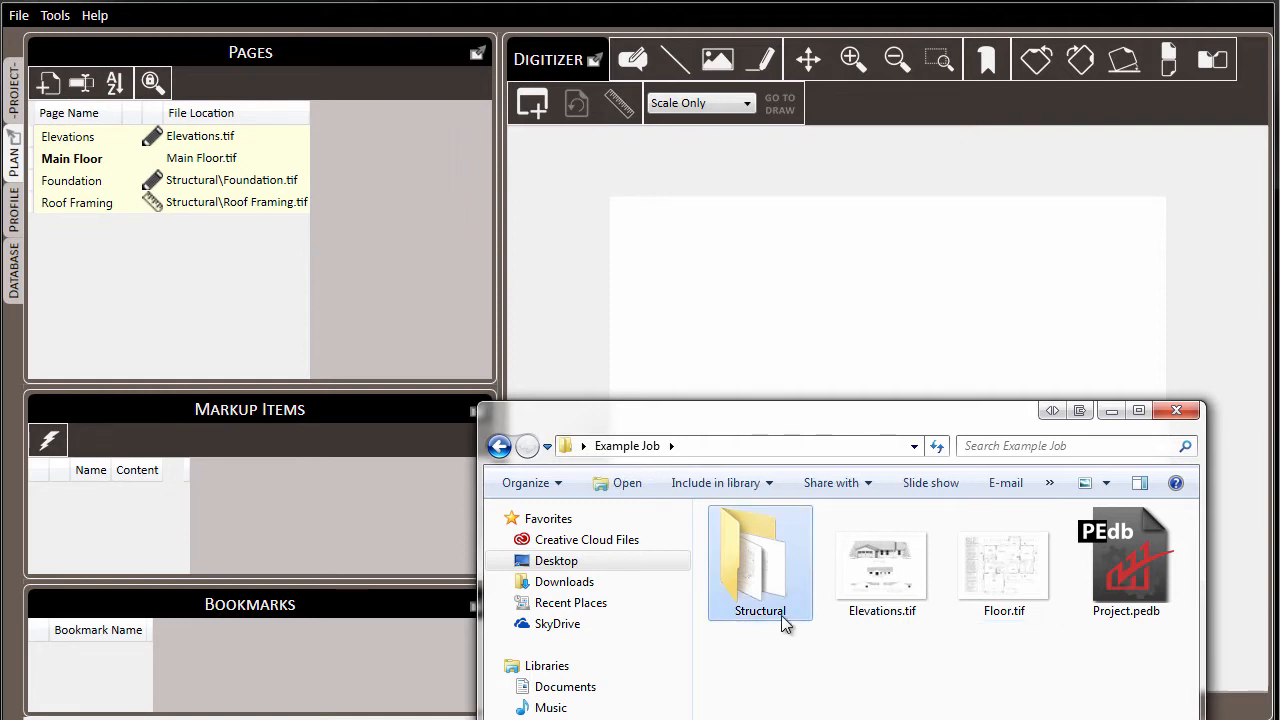
click(783, 618)
key(End)
text(p)
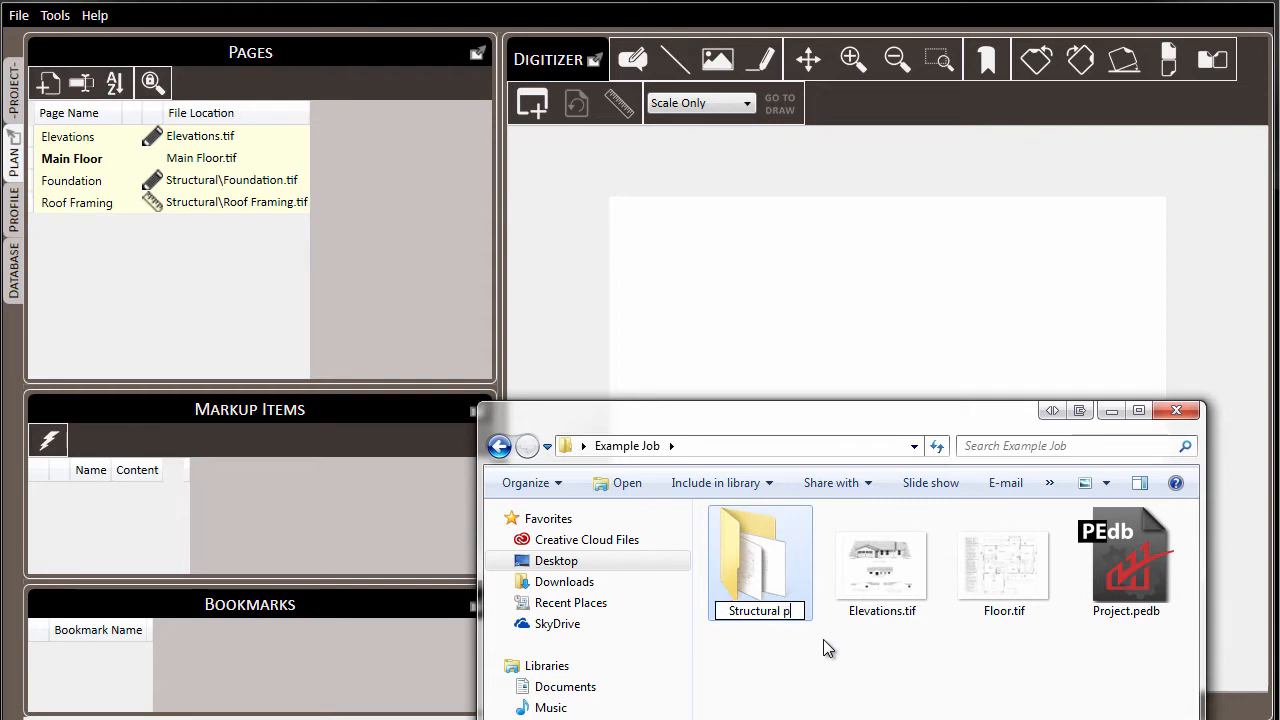
text(age)
key(Return)
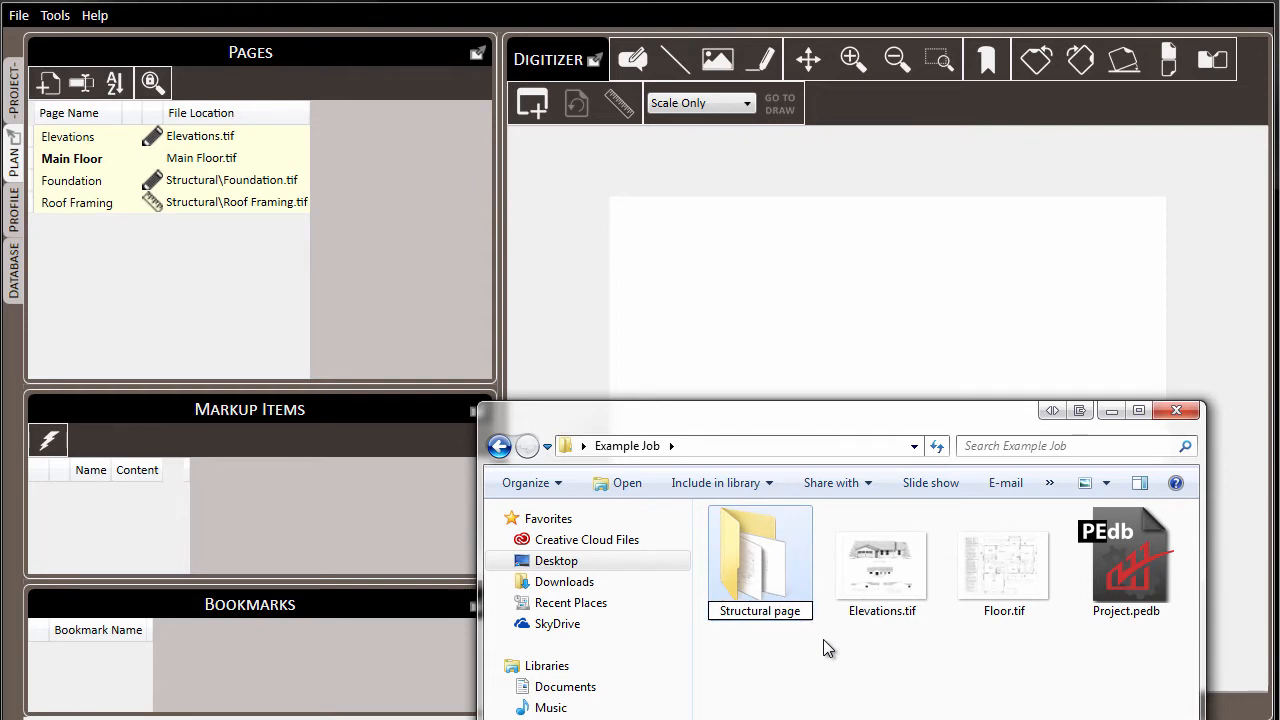
click(1053, 698)
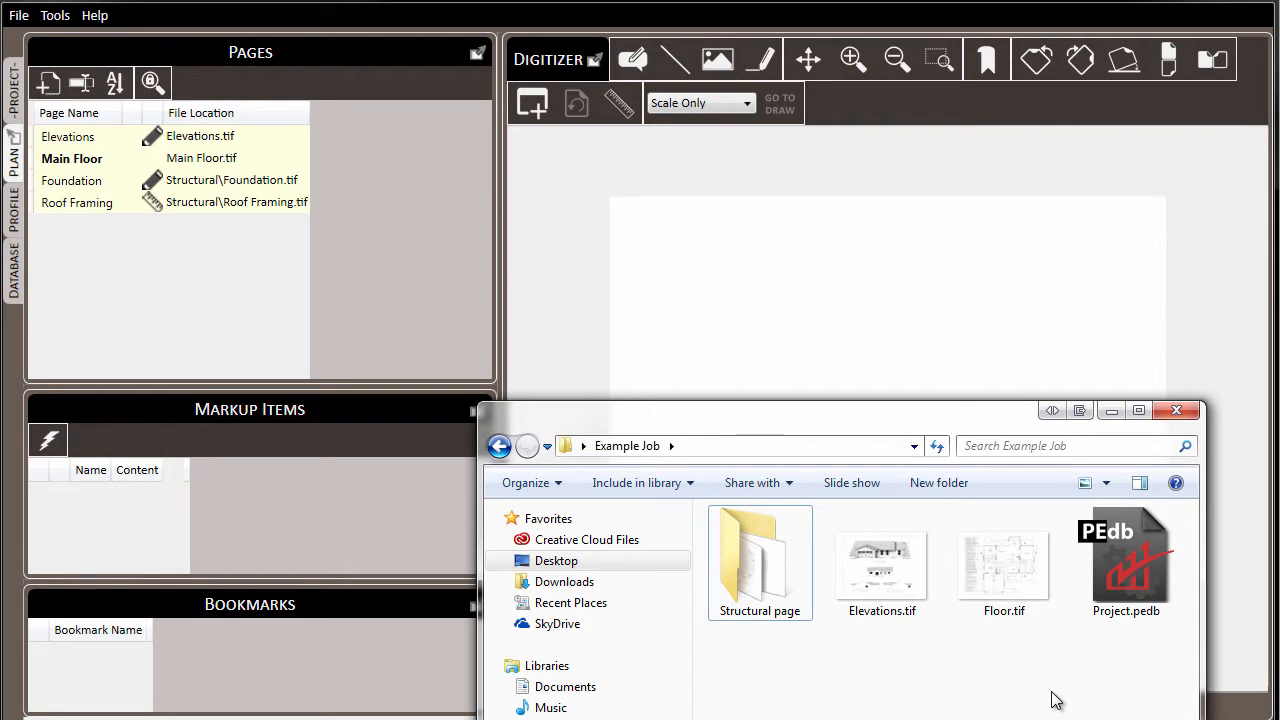
- Switch to the takeoff program and open the Foundation and Roof Framing pages to check whether their plan images load
click(83, 188)
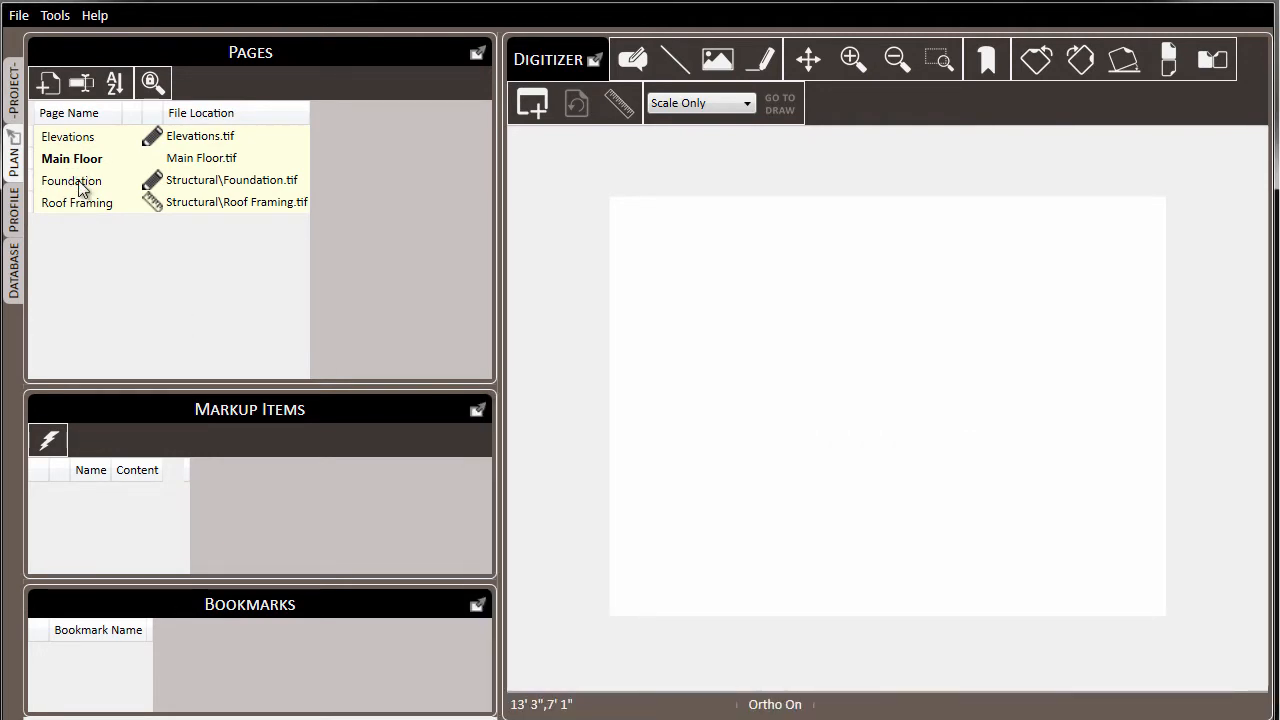
click(83, 188)
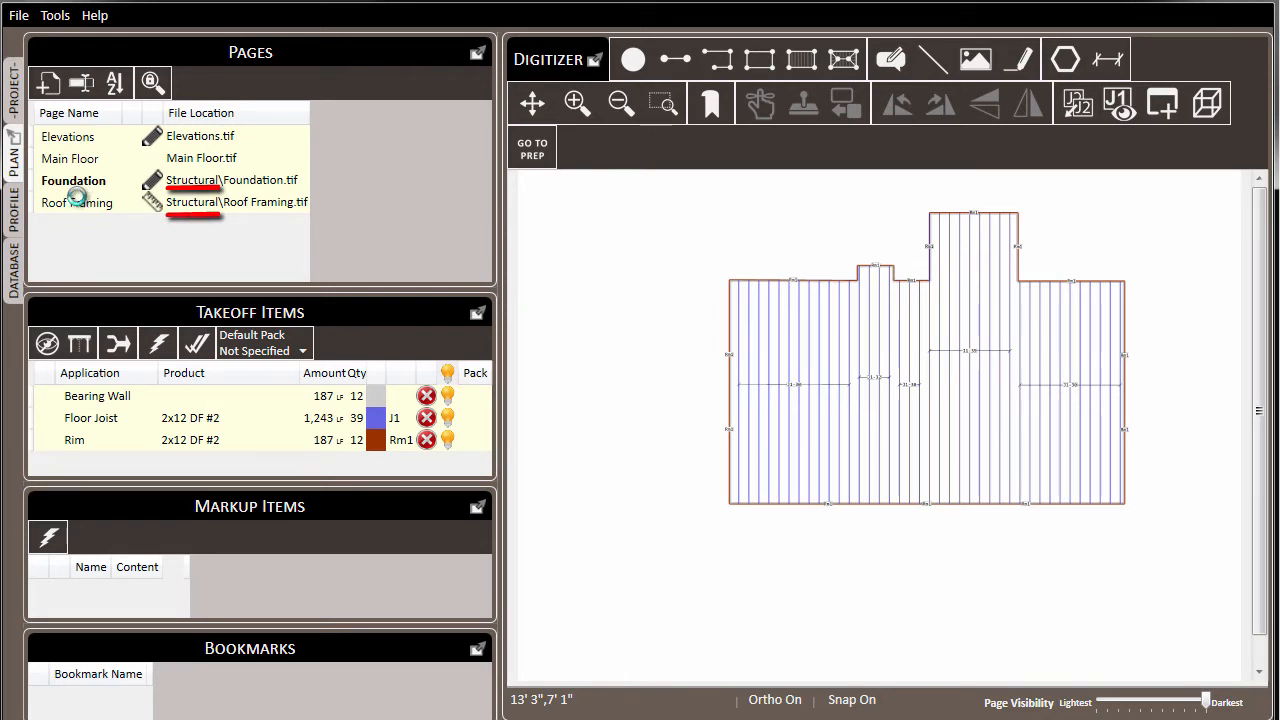
click(78, 200)
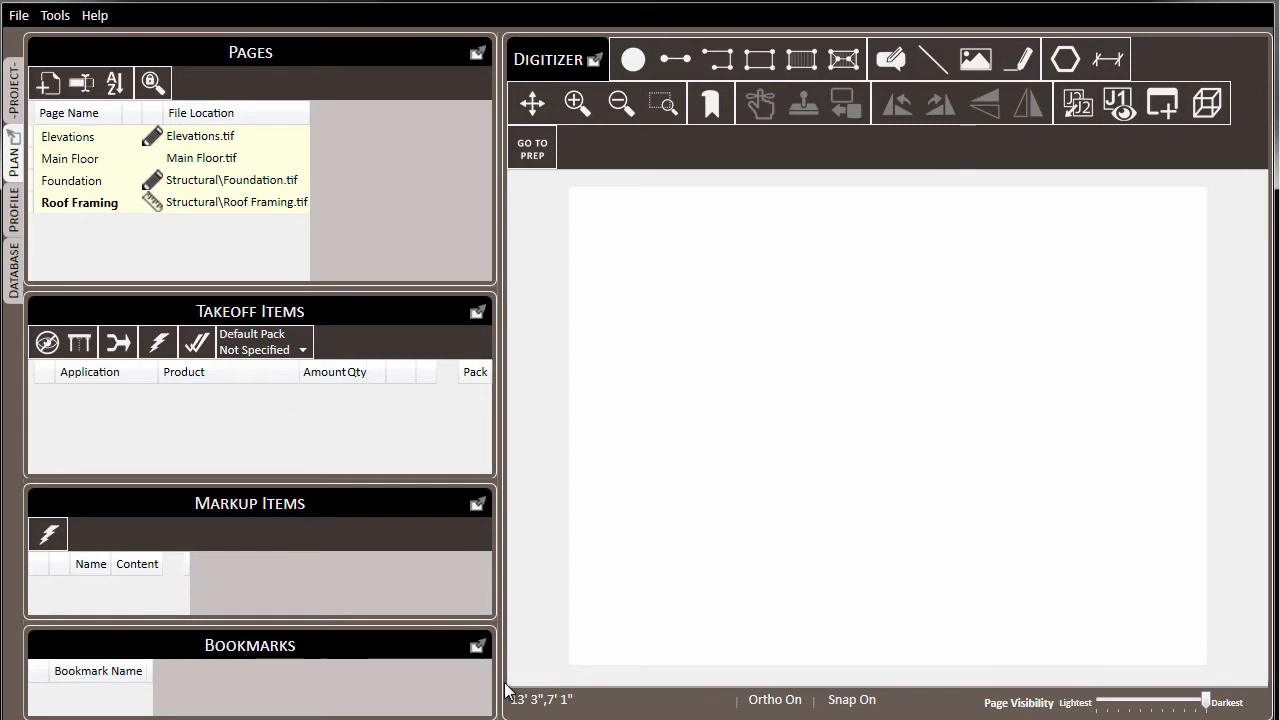
- In Windows Explorer, move Elevations.tif into the Structural page folder, and open the Elevations page in the takeoff program
key(alt+Tab)
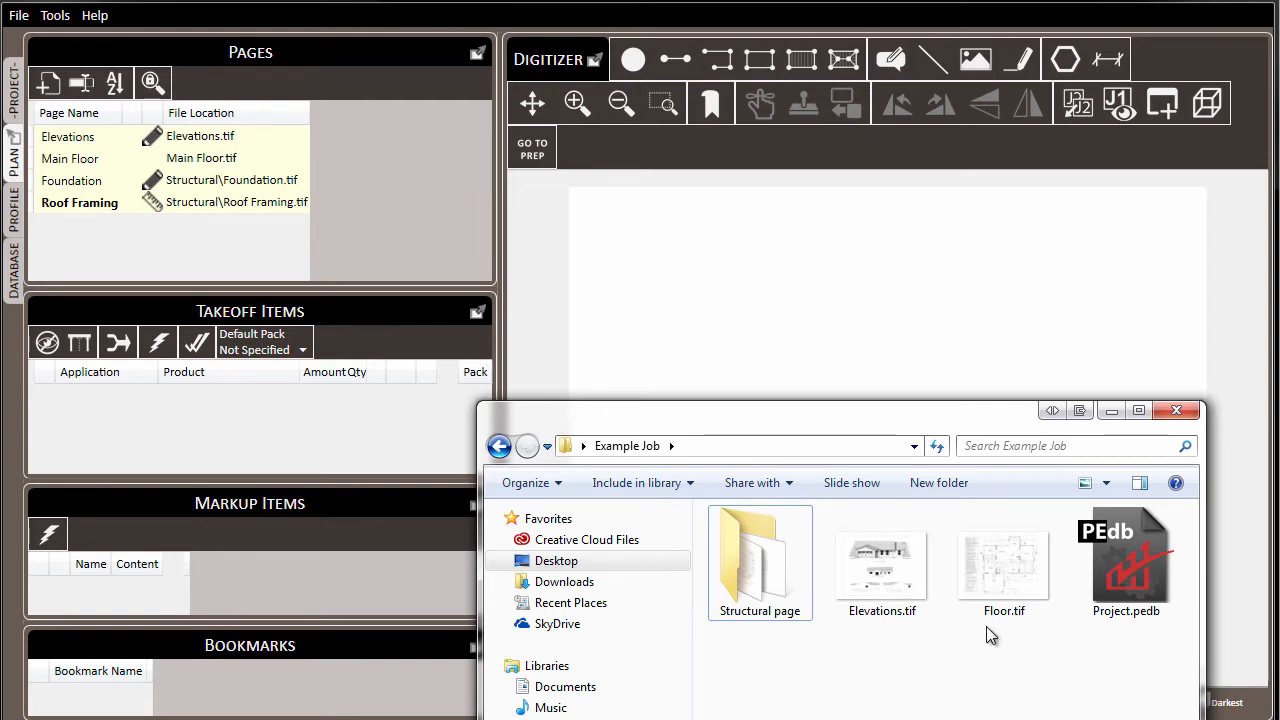
drag(878, 594, 746, 587)
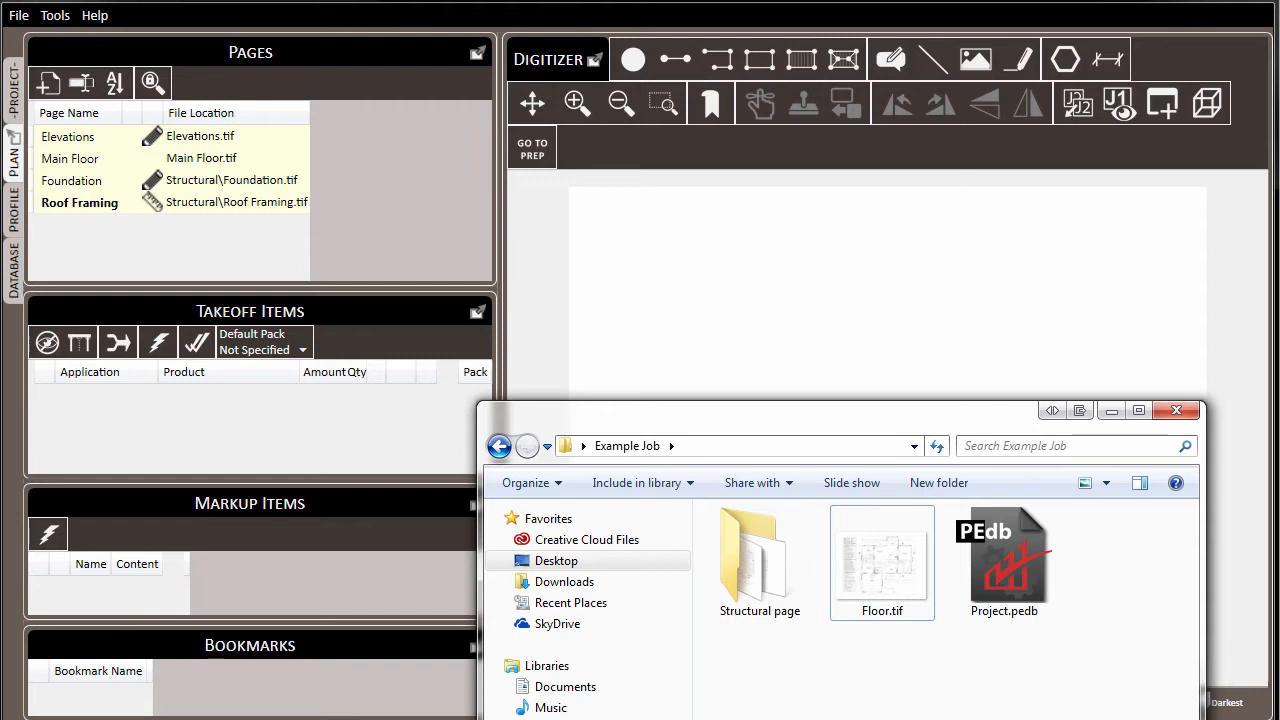
click(86, 144)
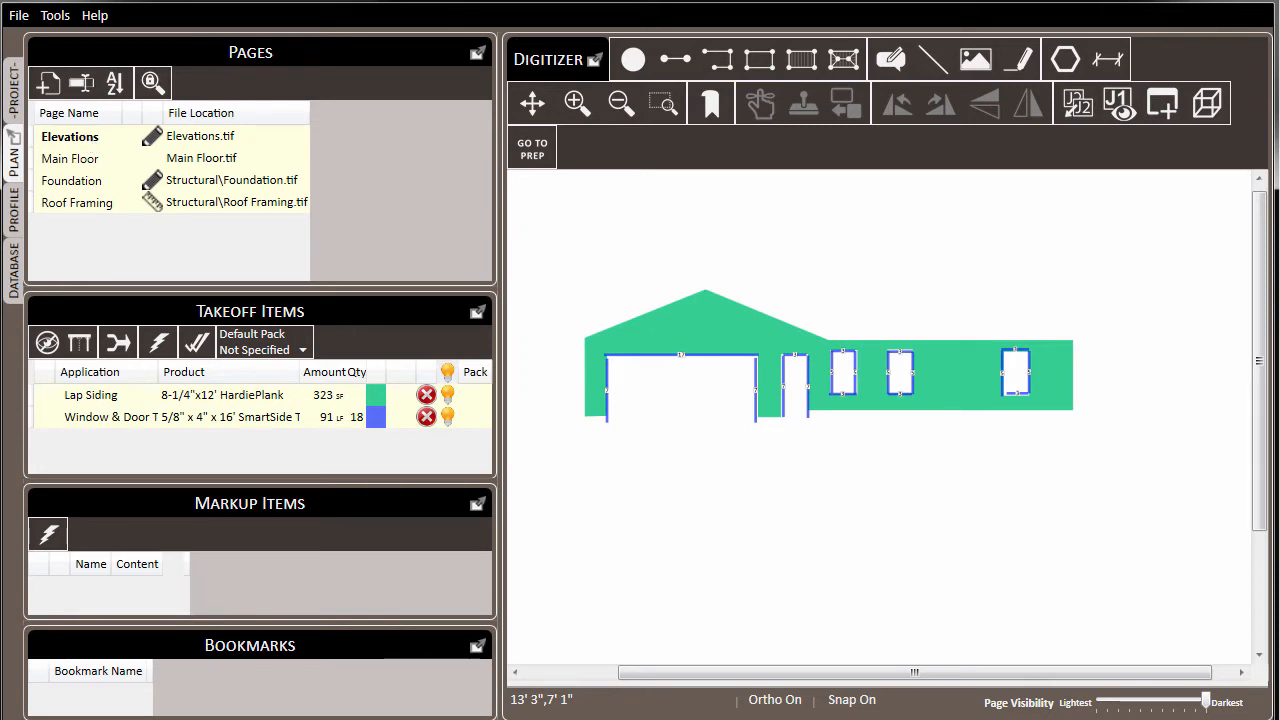
- Switch to Windows Explorer and rename Floor.tif in the Example Job folder back to Main Floor.tif
key(alt+Tab)
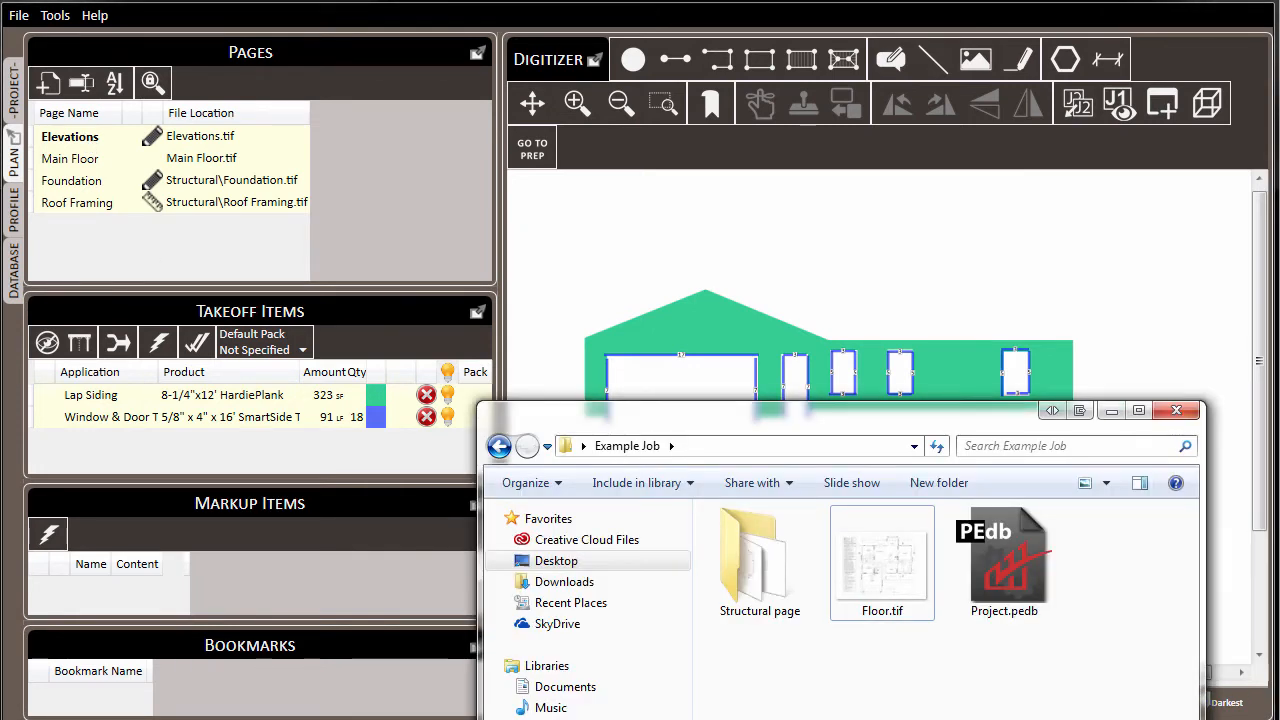
click(896, 614)
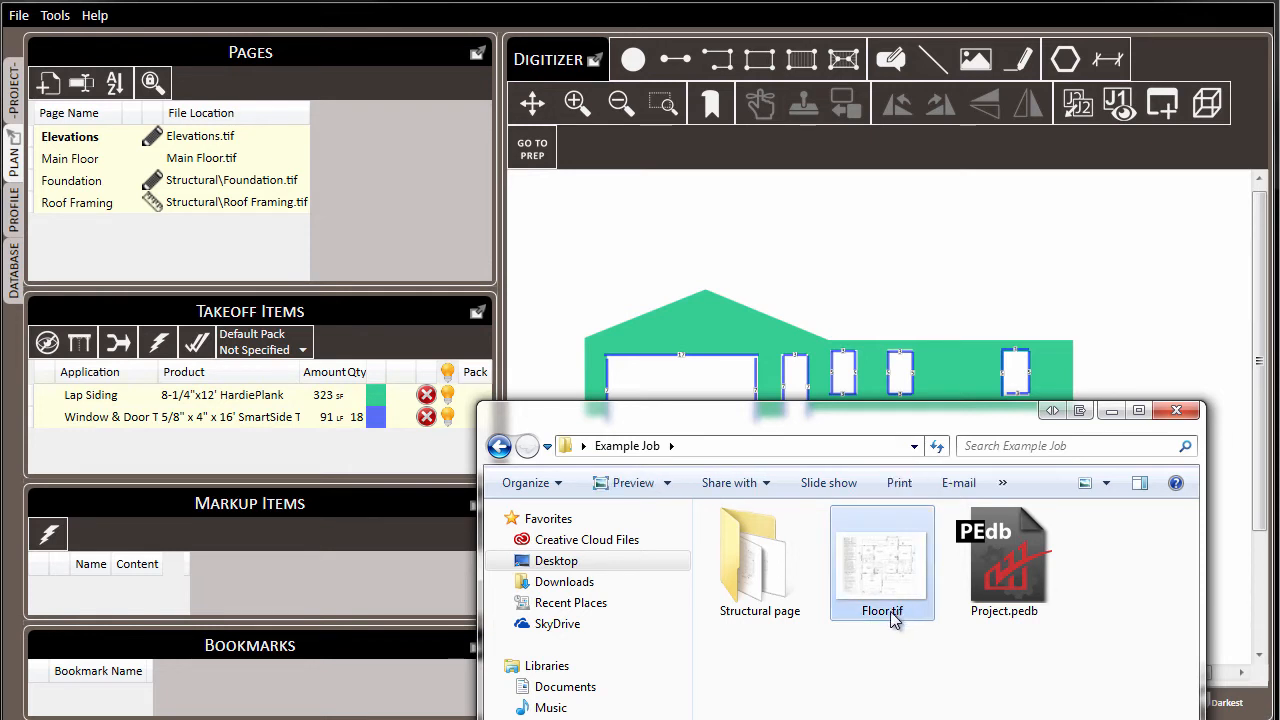
click(893, 612)
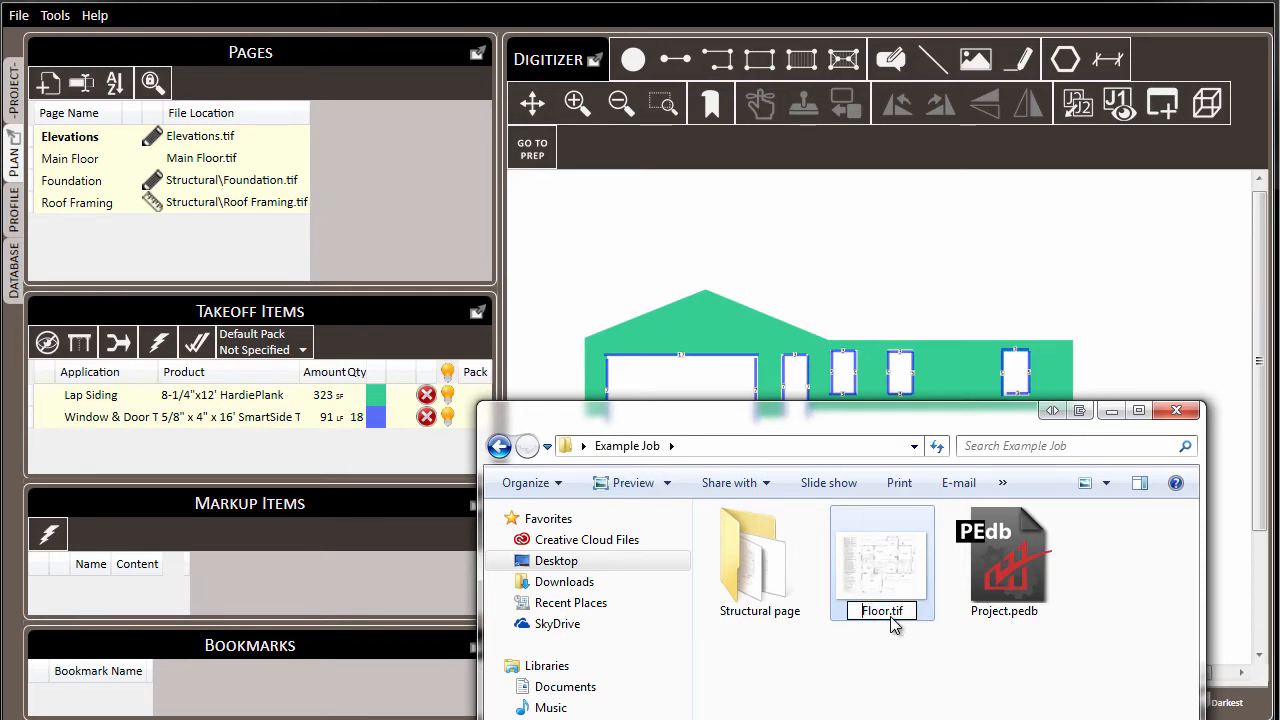
text(Main)
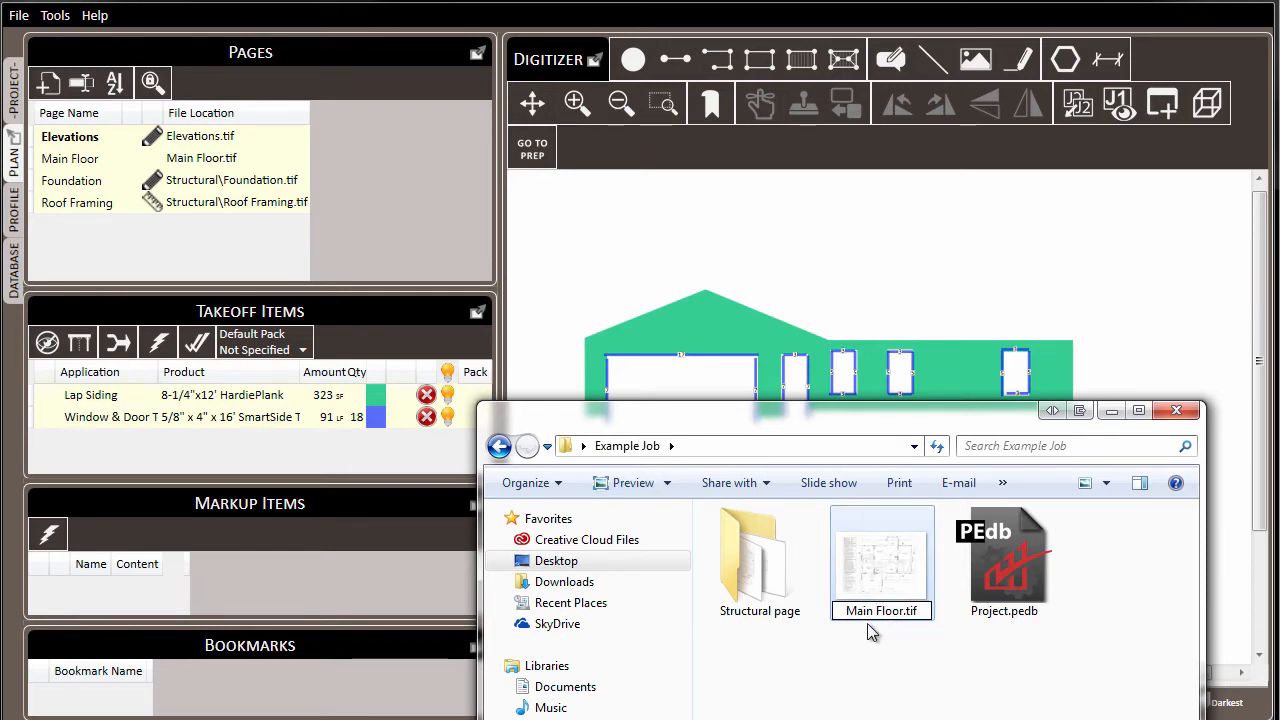
- Rename the Structural page folder back to Structural
click(786, 616)
click(786, 616)
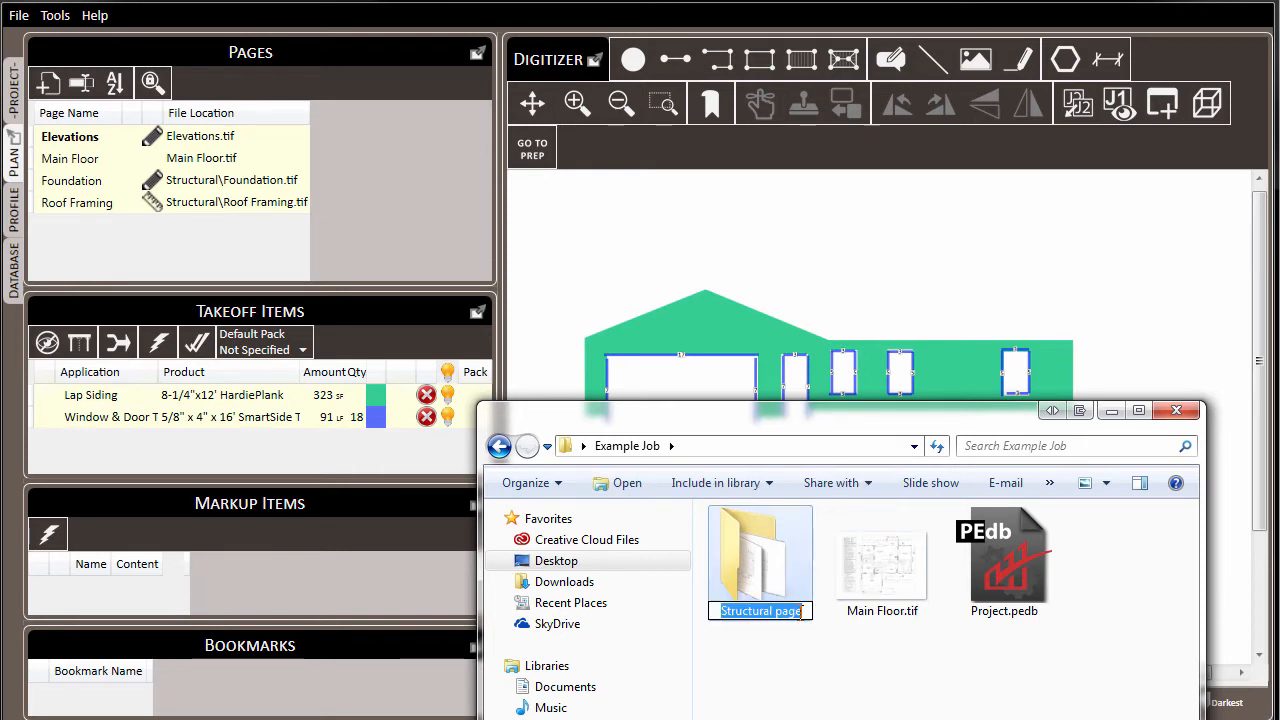
click(800, 611)
key(BackSpace)
key(BackSpace)
key(BackSpace)
key(BackSpace)
key(BackSpace)
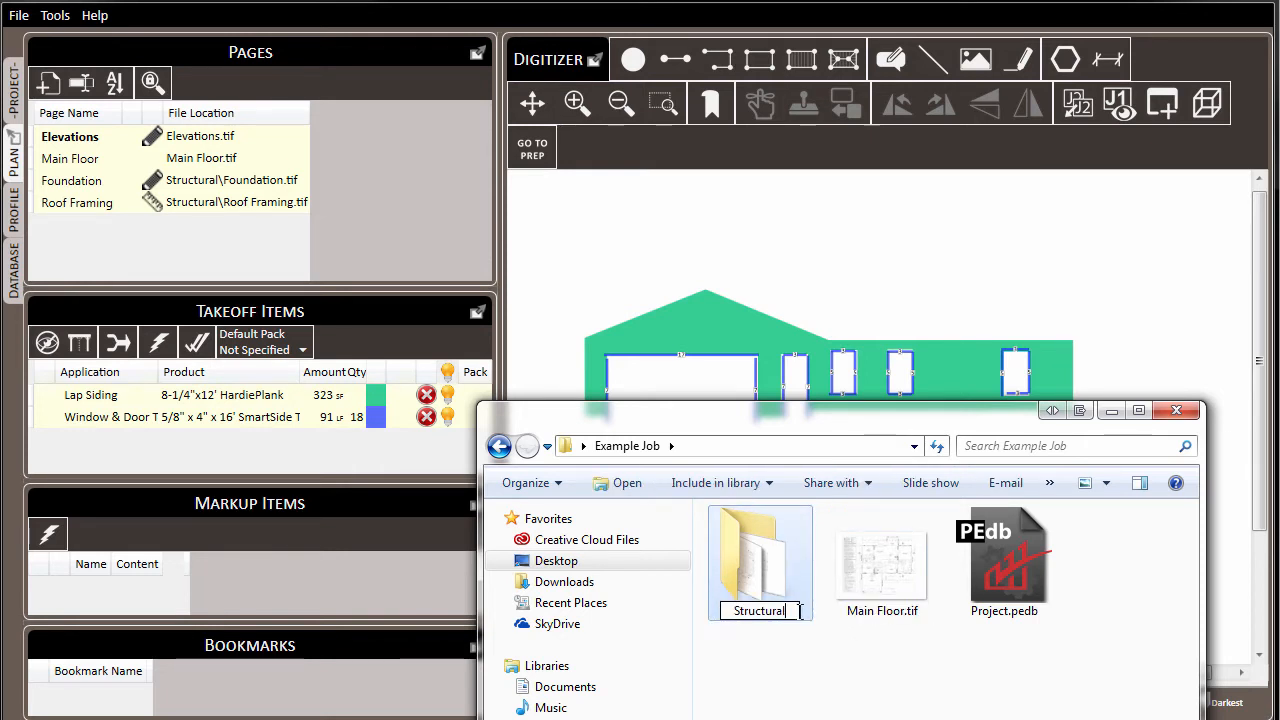
key(Return)
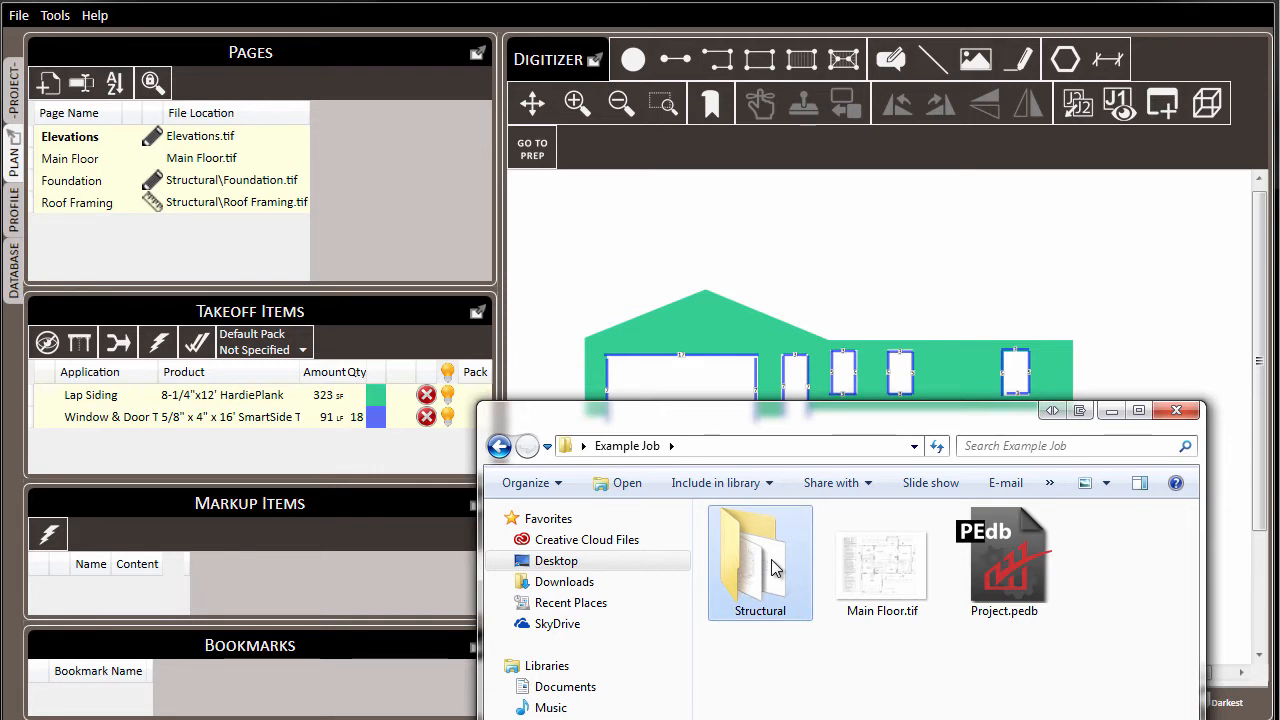
- Cut Elevations.tif from the Structural folder and paste it back into the Example Job folder
double_click(771, 559)
right_click(731, 557)
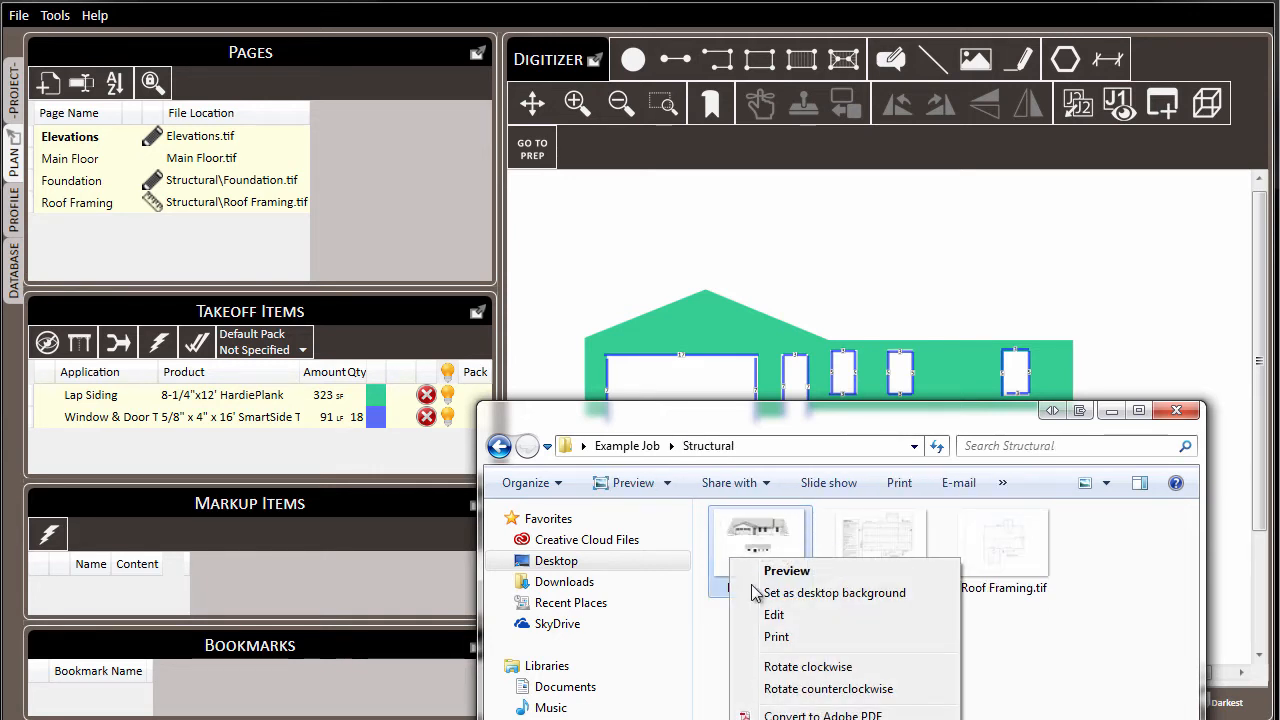
click(762, 719)
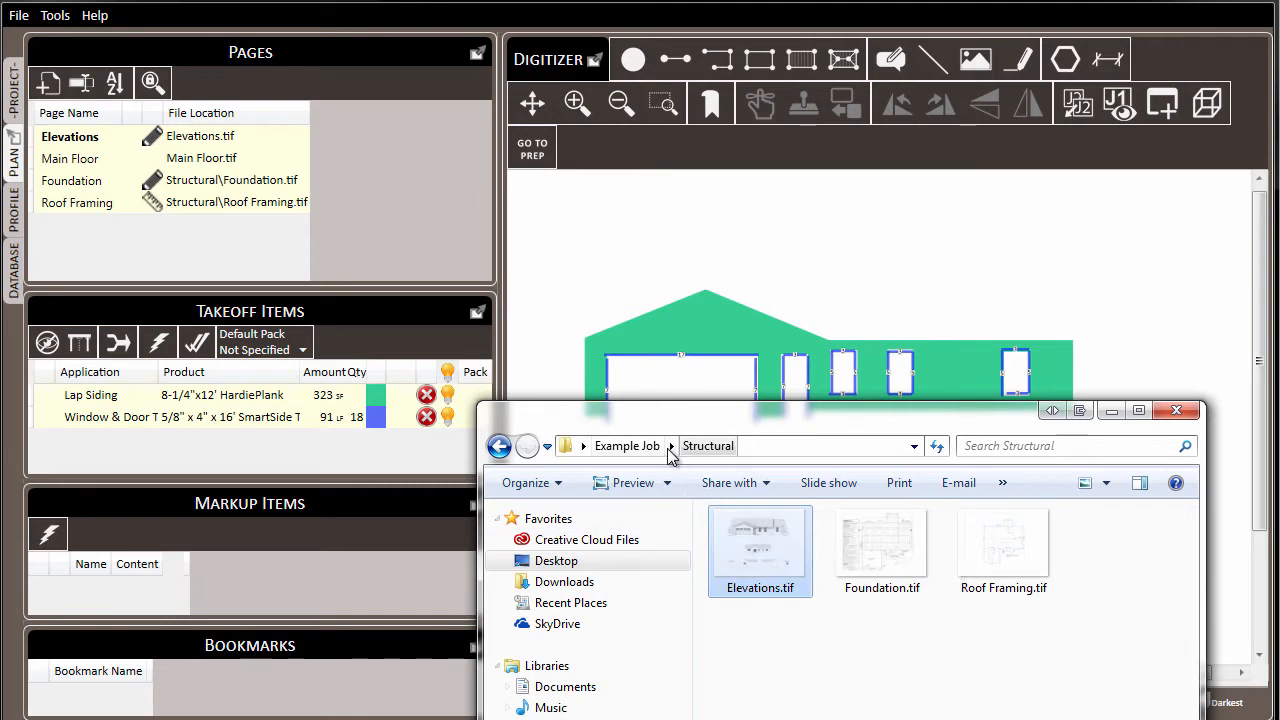
click(627, 446)
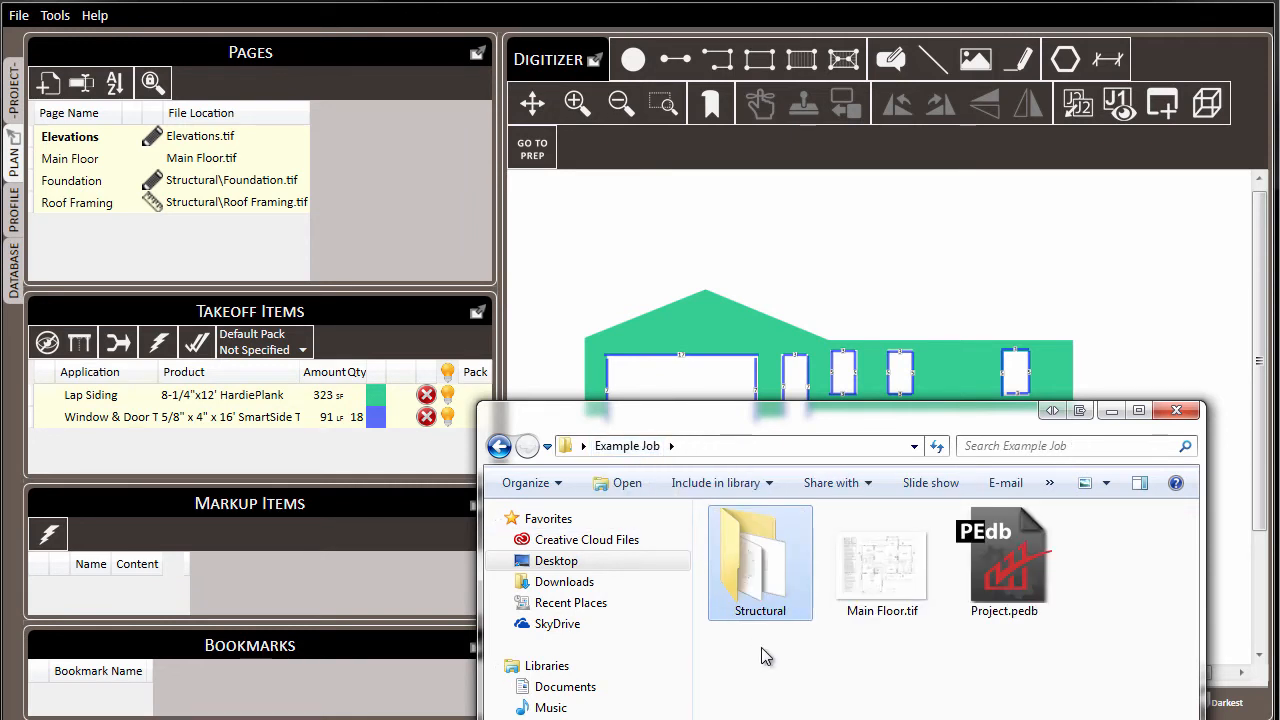
key(ctrl+v)
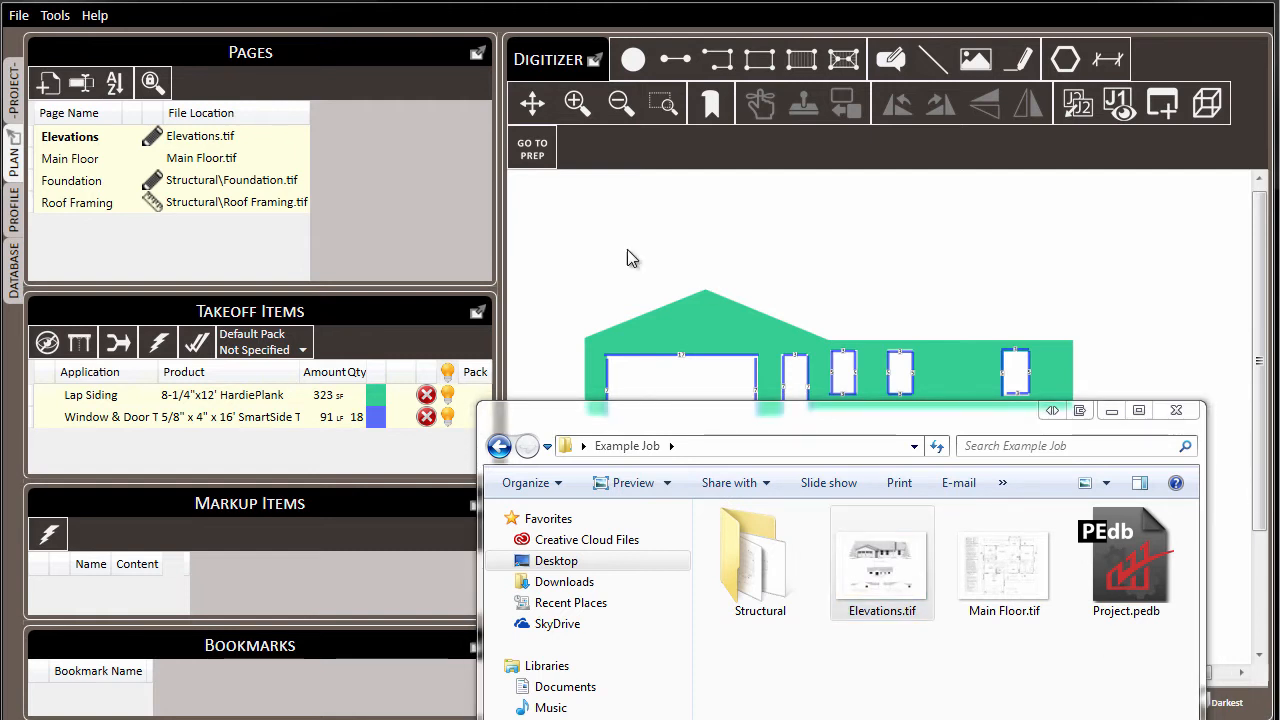
- In the takeoff program, open the Main Floor, Foundation, Roof Framing and Elevations pages in turn to check their plan images
click(78, 160)
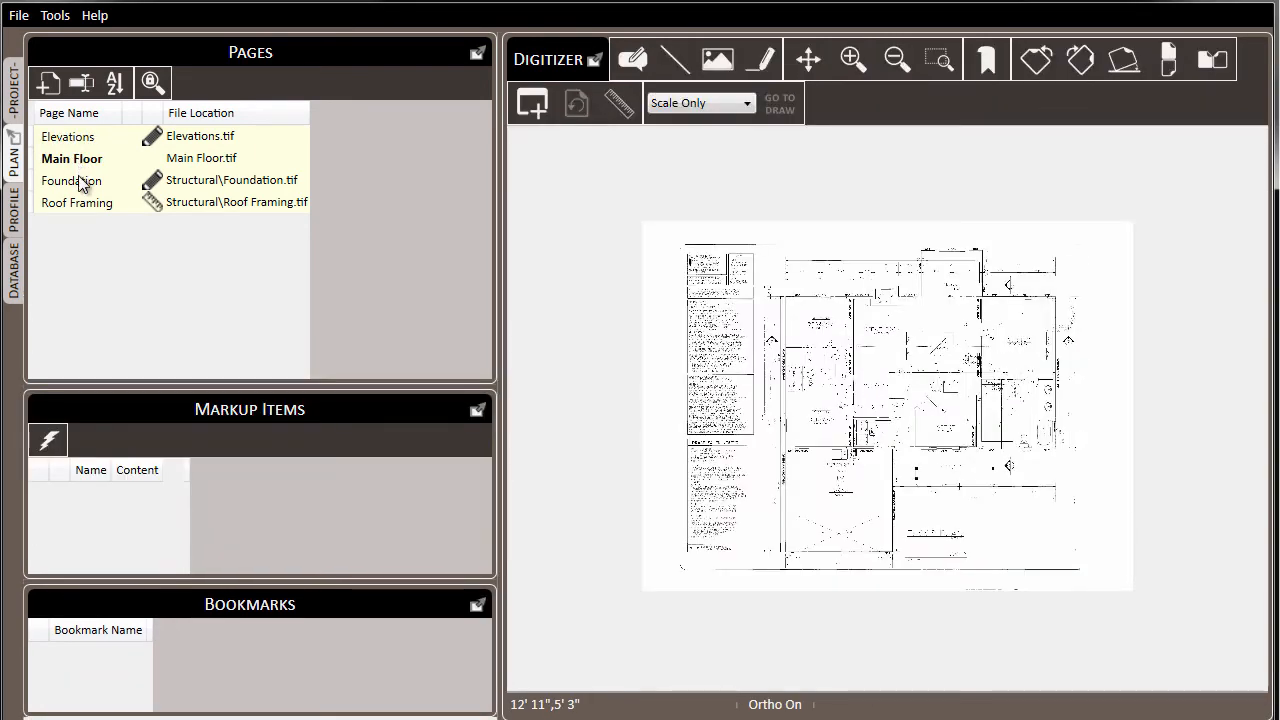
click(78, 180)
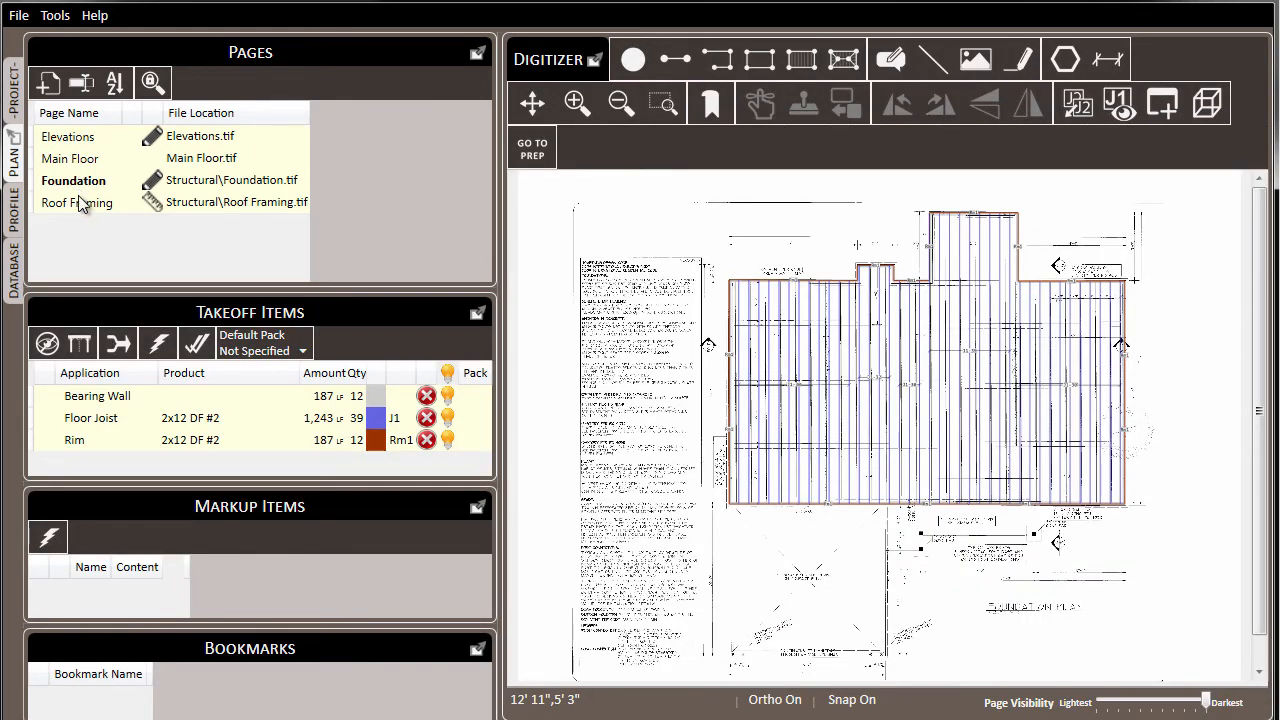
click(78, 204)
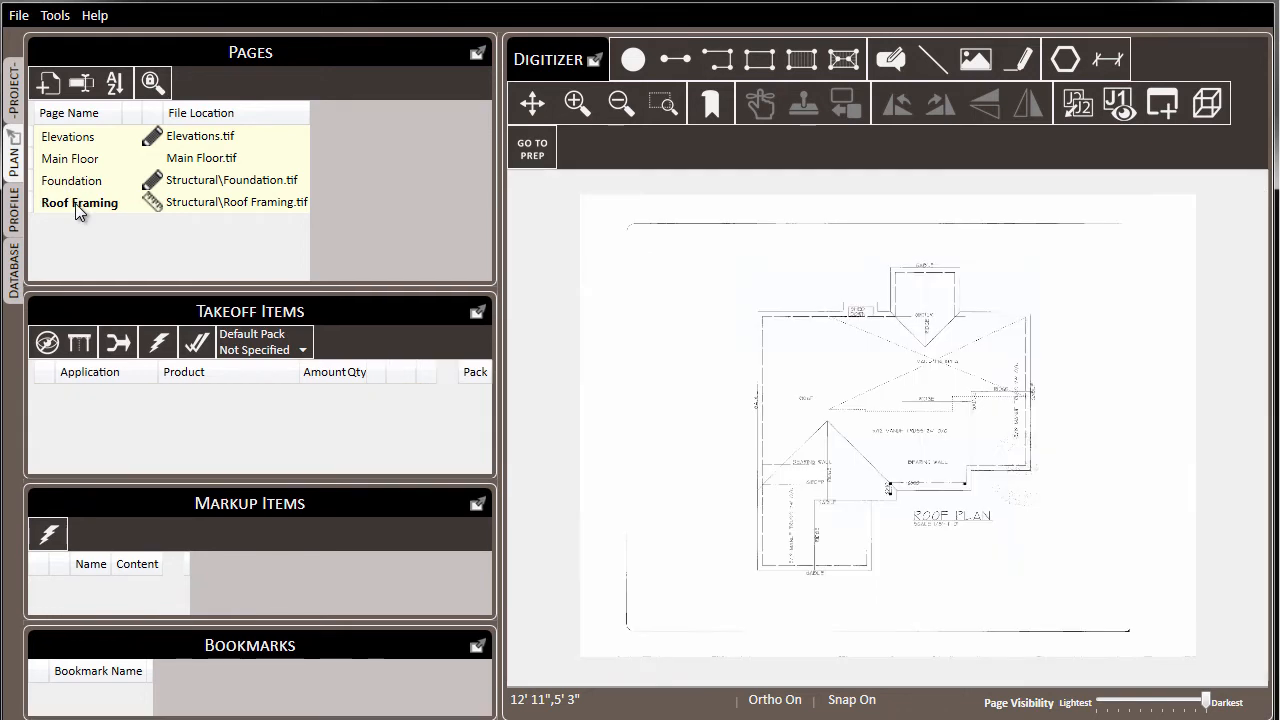
click(72, 138)
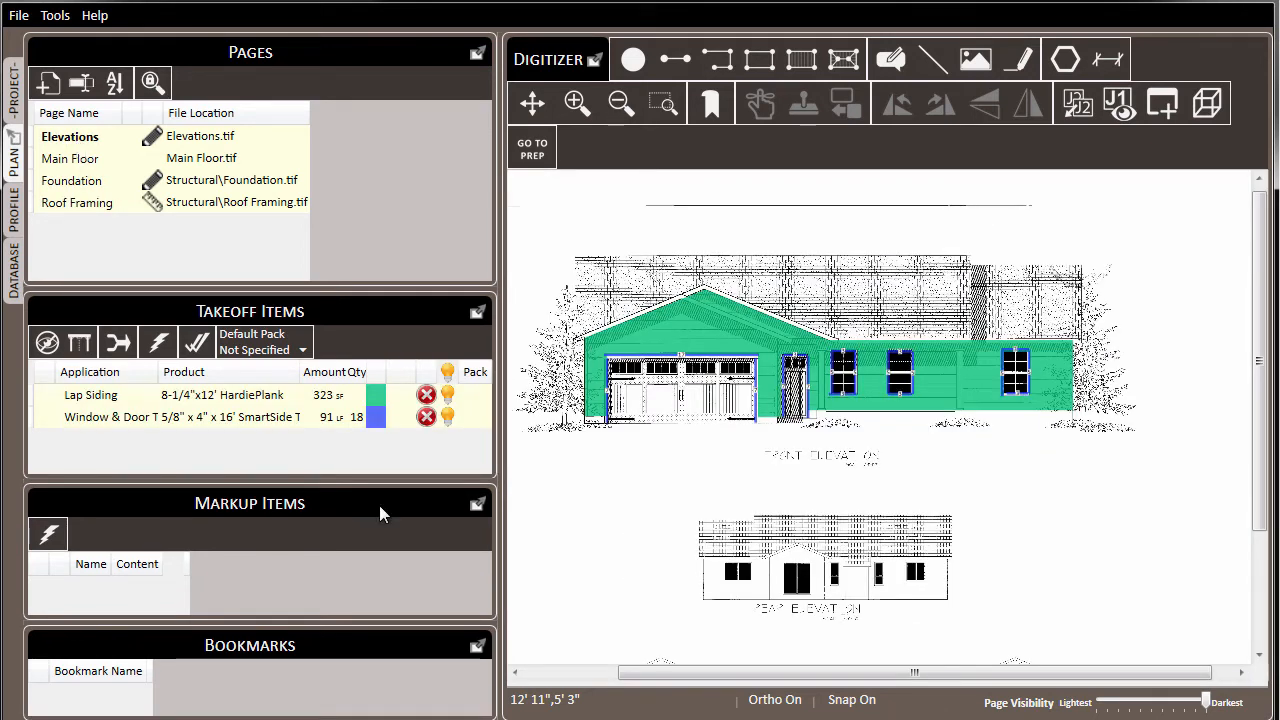
- Switch to Windows Explorer and move Project.pedb from Example Job into the Structural folder, and from there into the Documents library
key(alt+Tab)
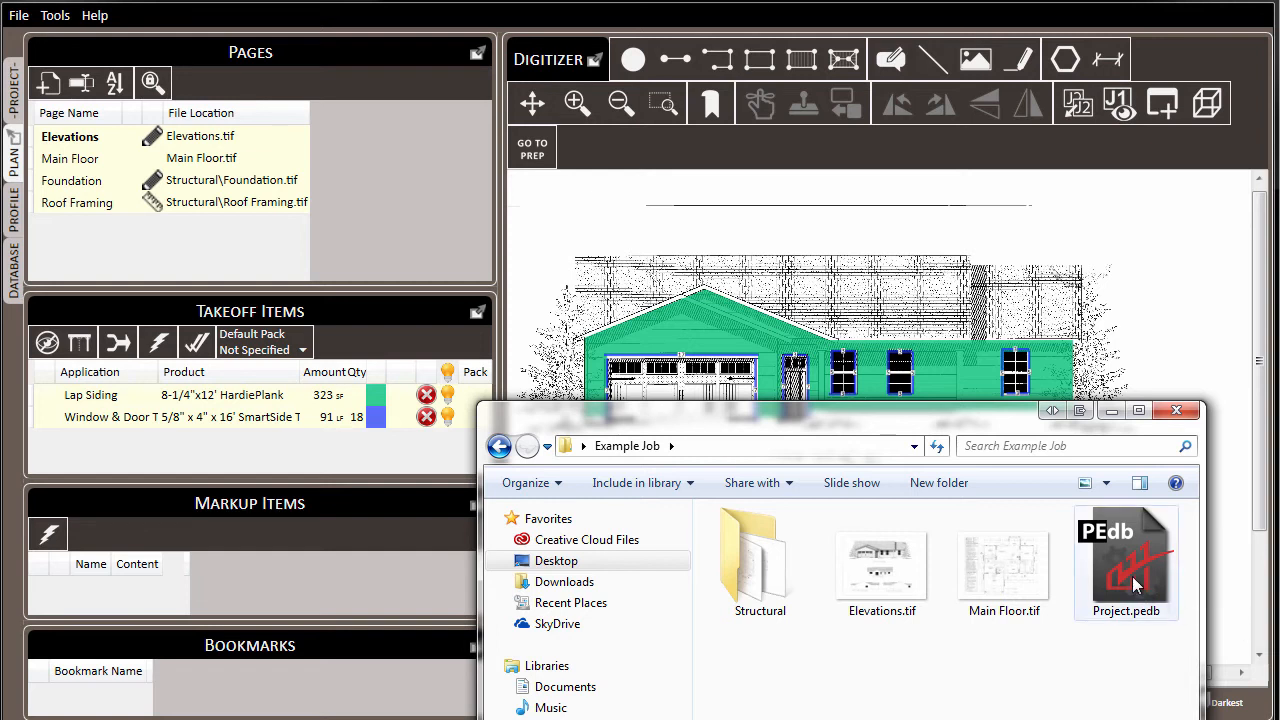
drag(1134, 585, 741, 583)
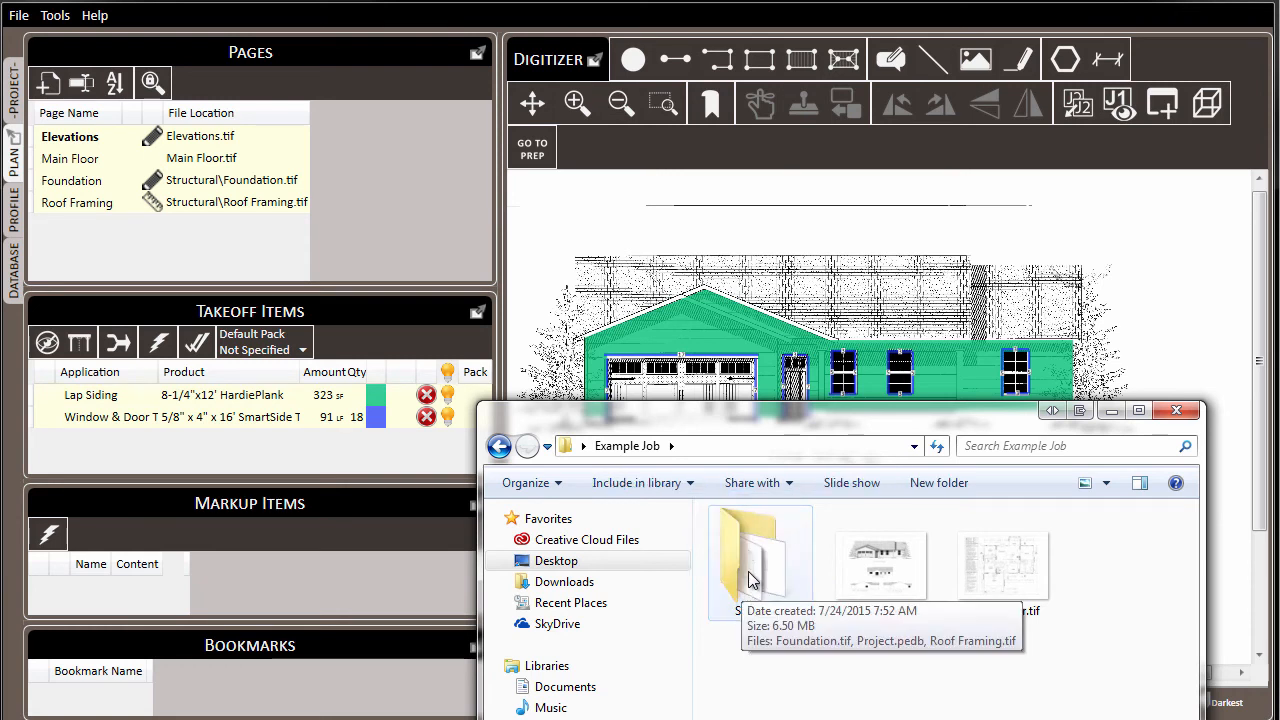
double_click(752, 580)
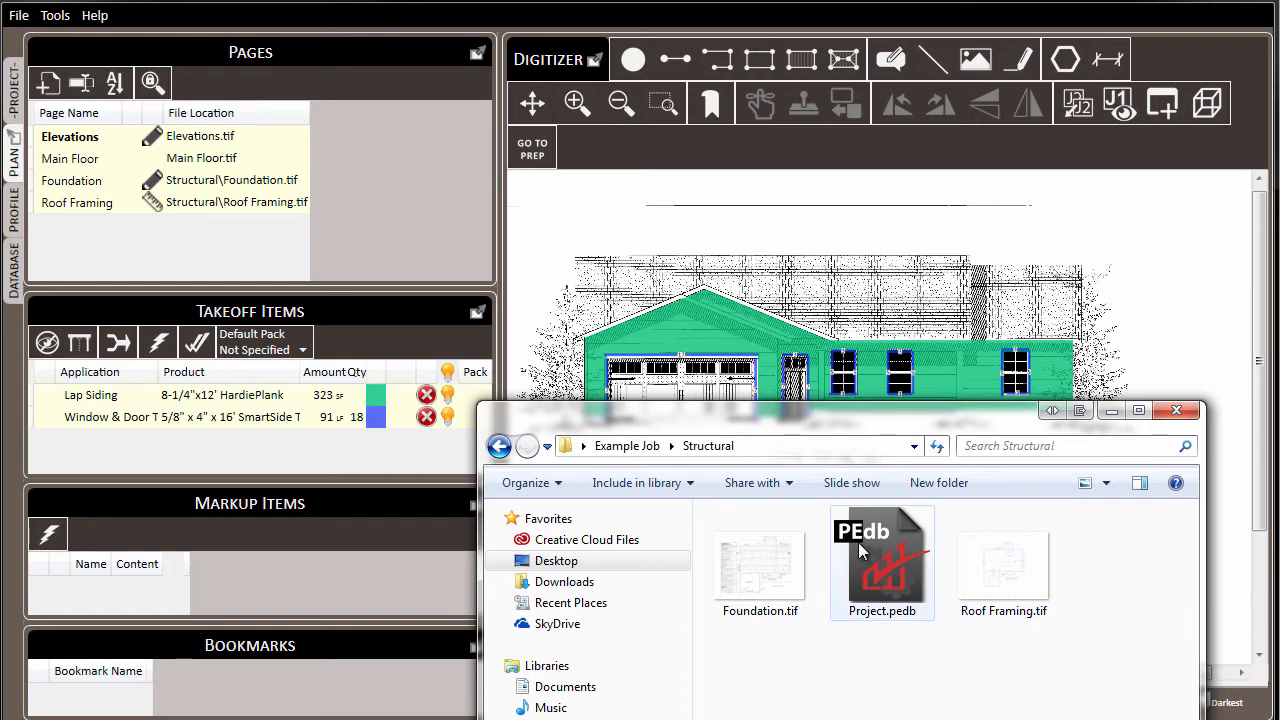
drag(858, 542, 579, 694)
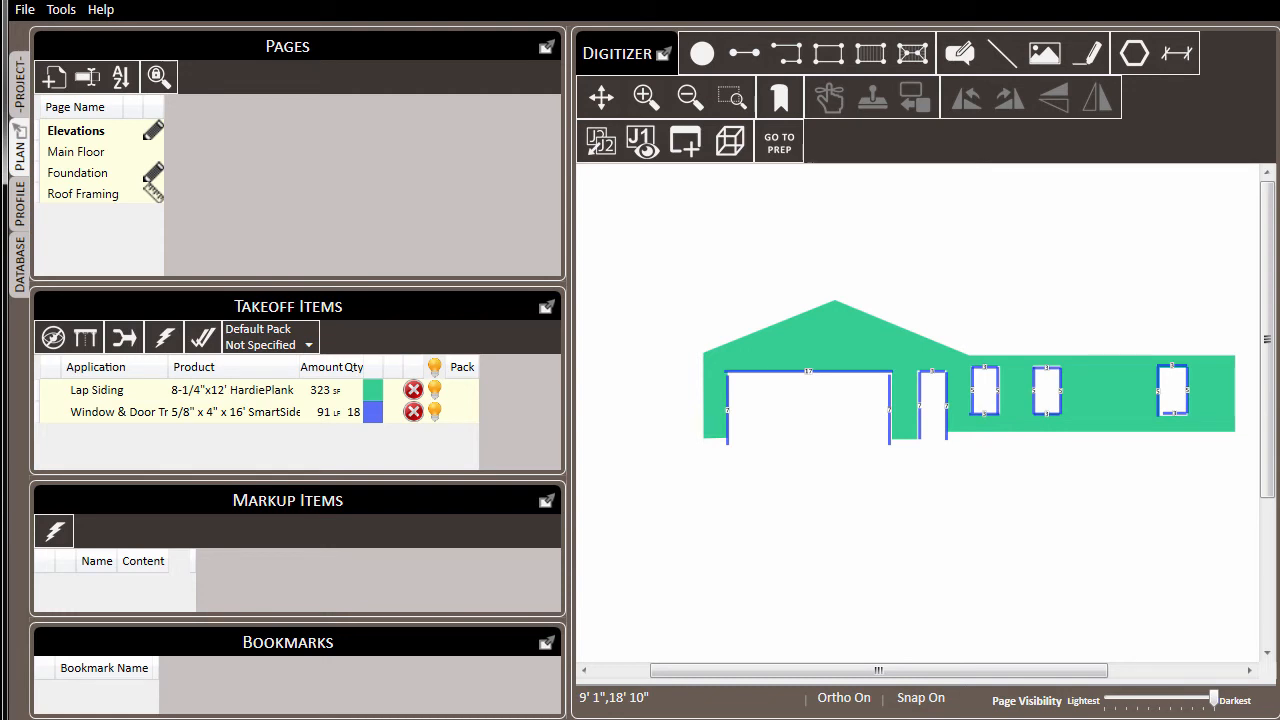
- Switch to Windows Explorer, cut Project.pedb from My Documents and paste it back into the Example Job folder
key(alt+Tab)
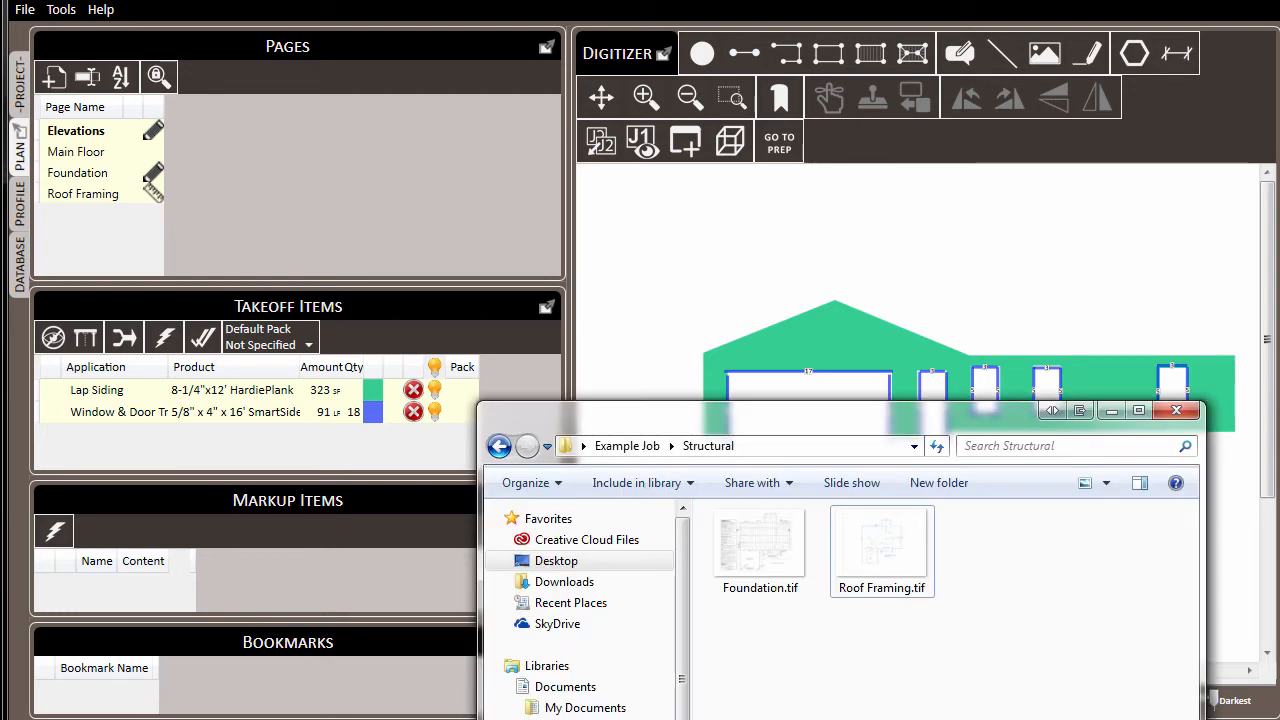
click(585, 707)
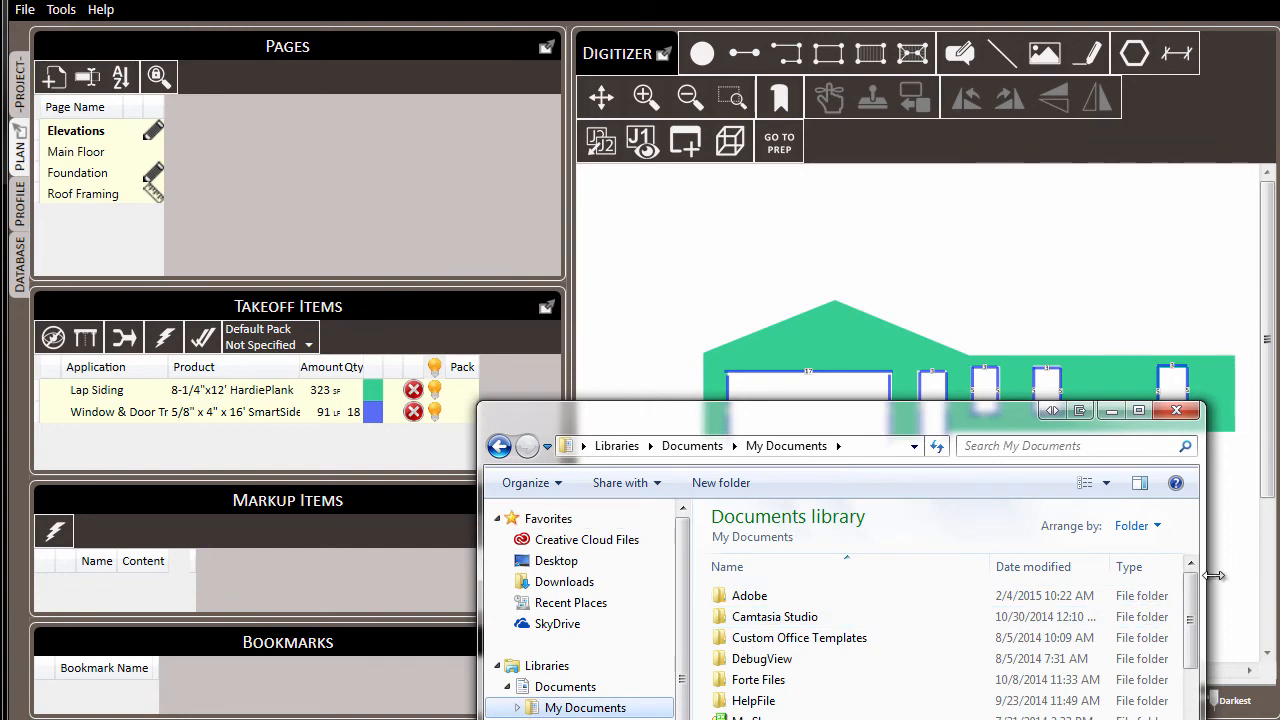
drag(1191, 610, 1200, 719)
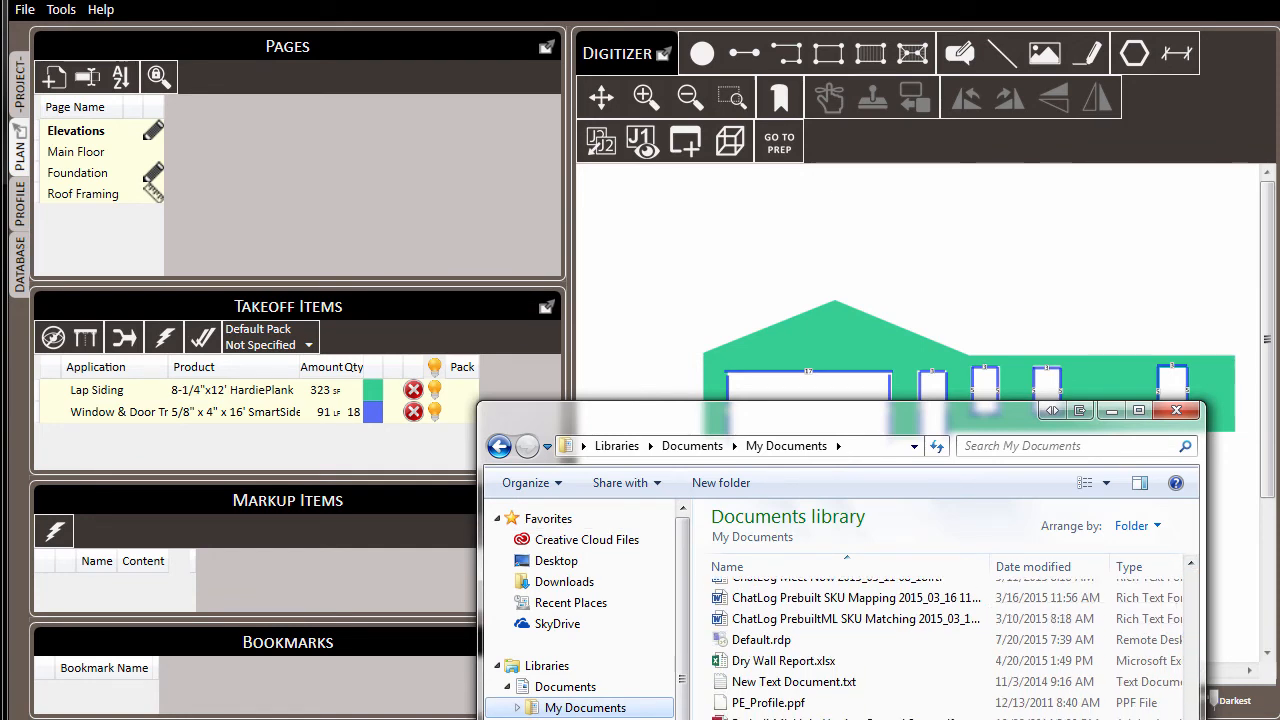
drag(712, 428, 694, 243)
click(752, 606)
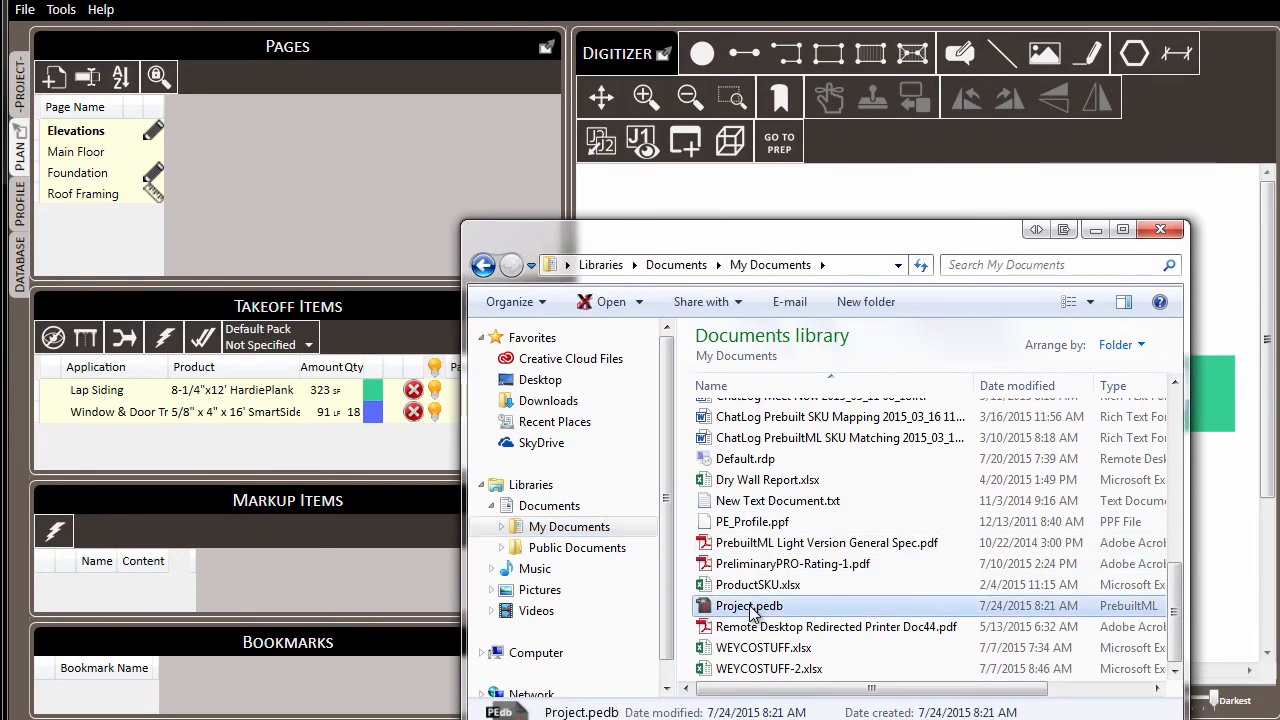
right_click(752, 606)
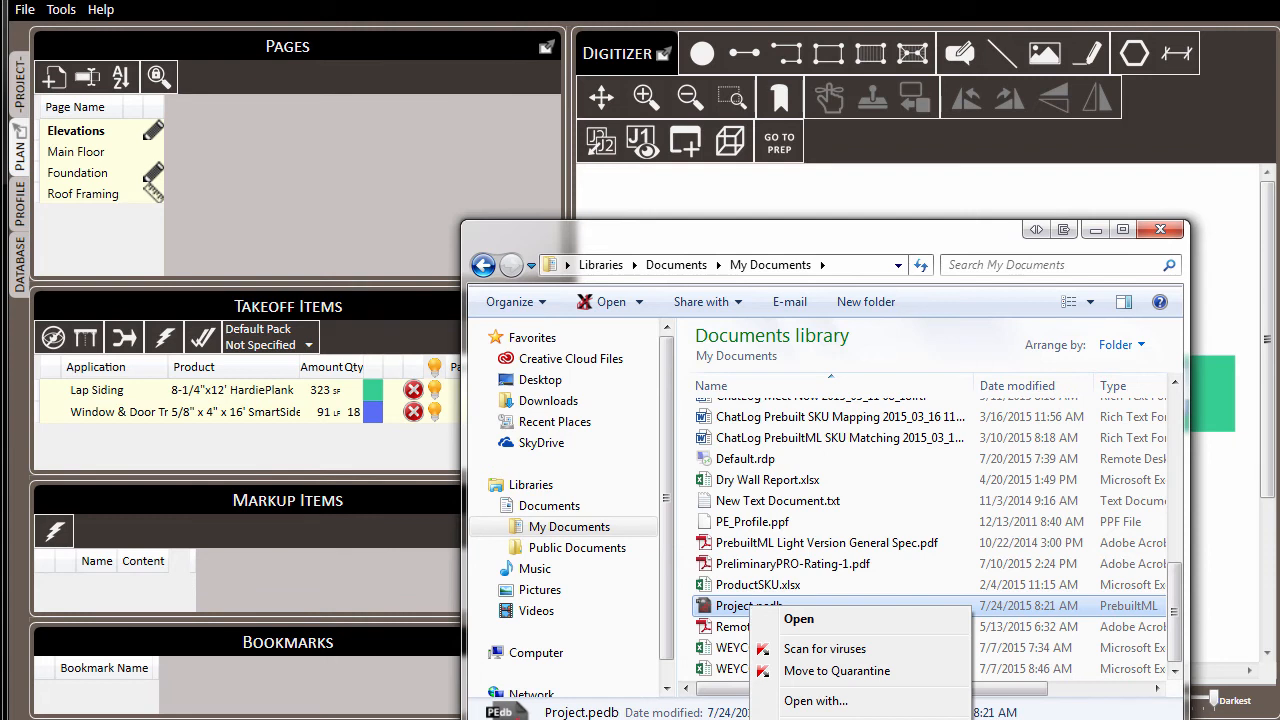
click(800, 719)
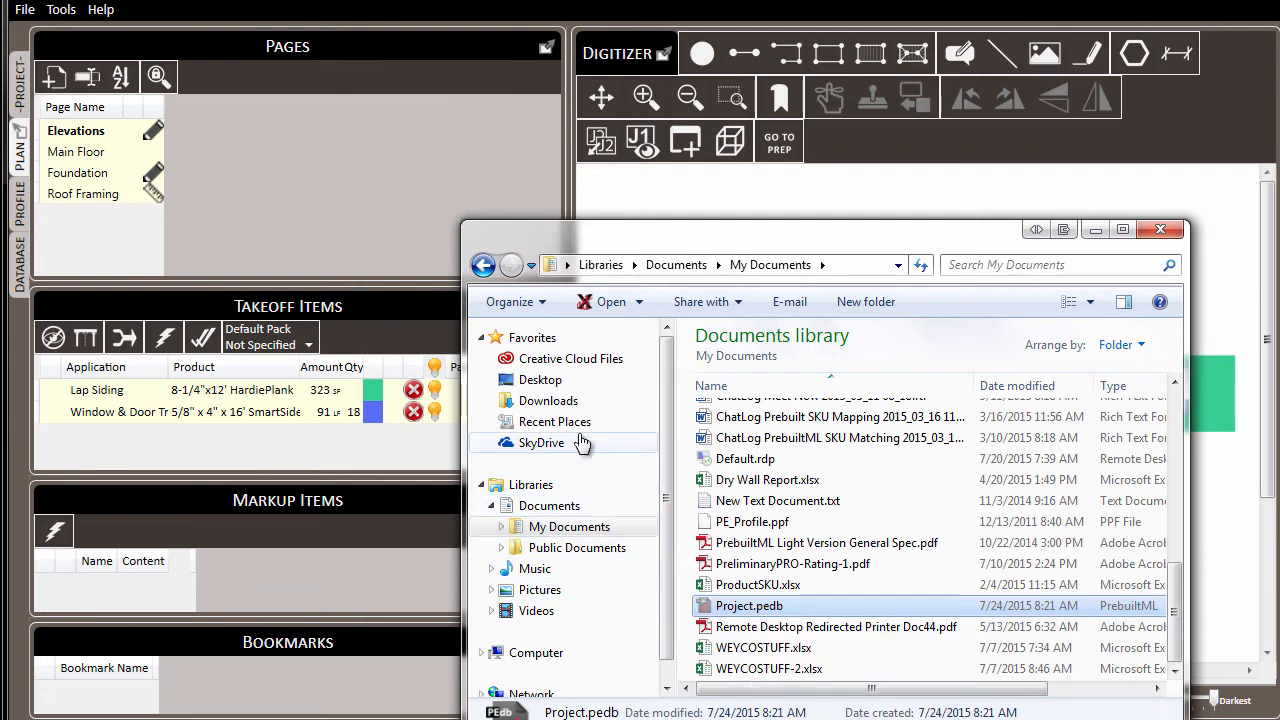
click(490, 266)
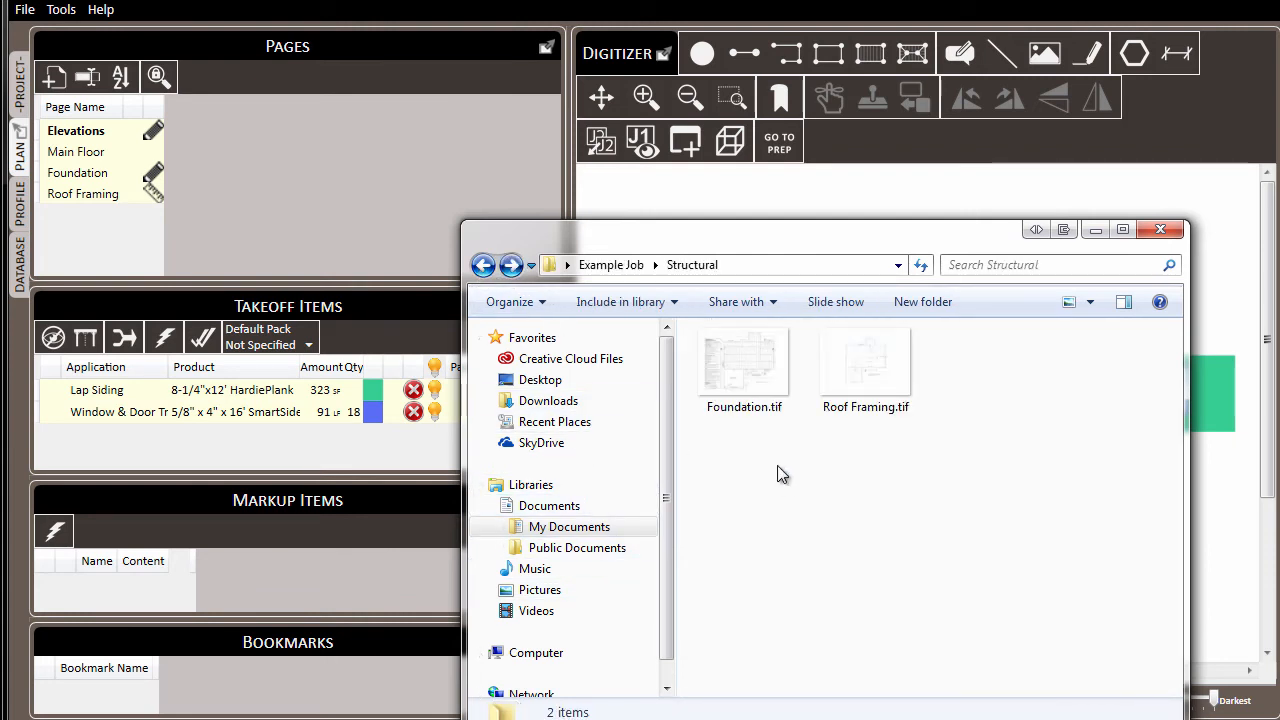
click(486, 268)
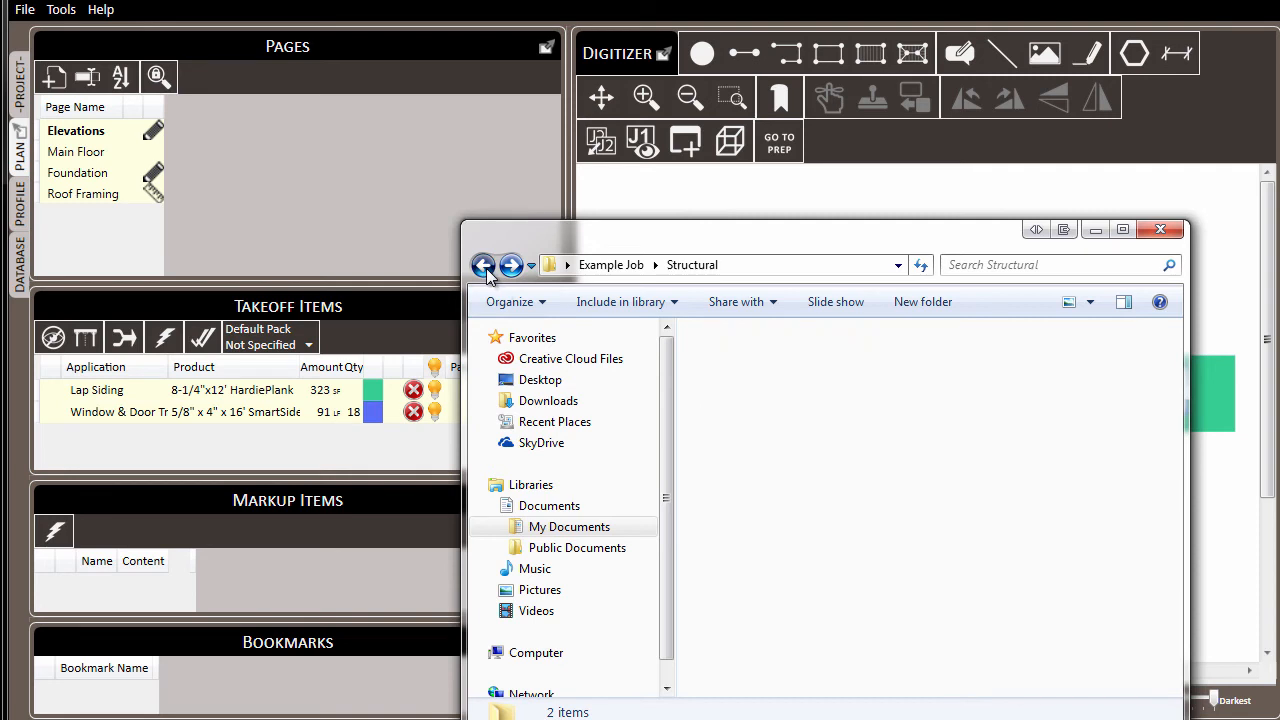
right_click(861, 529)
click(935, 668)
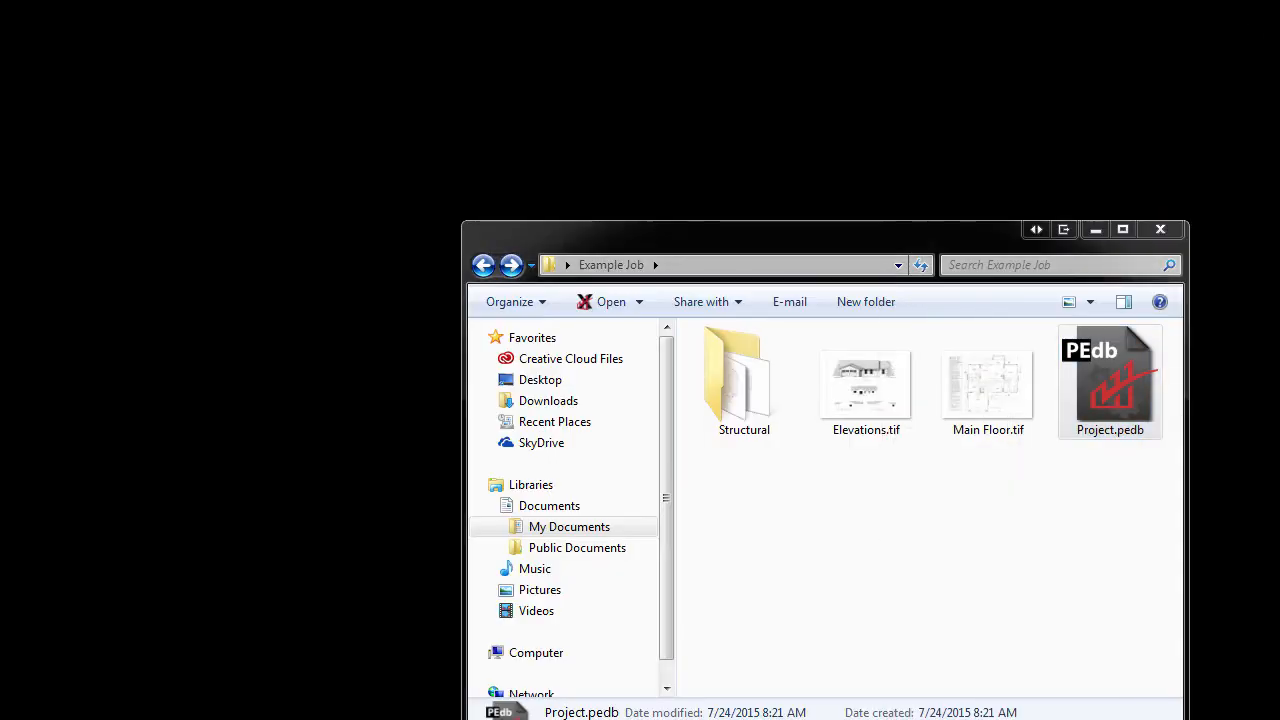
- Reopen Project.pedb from the Example Job folder in the takeoff program and show the File Location column in the page list
drag(1025, 498, 587, 2)
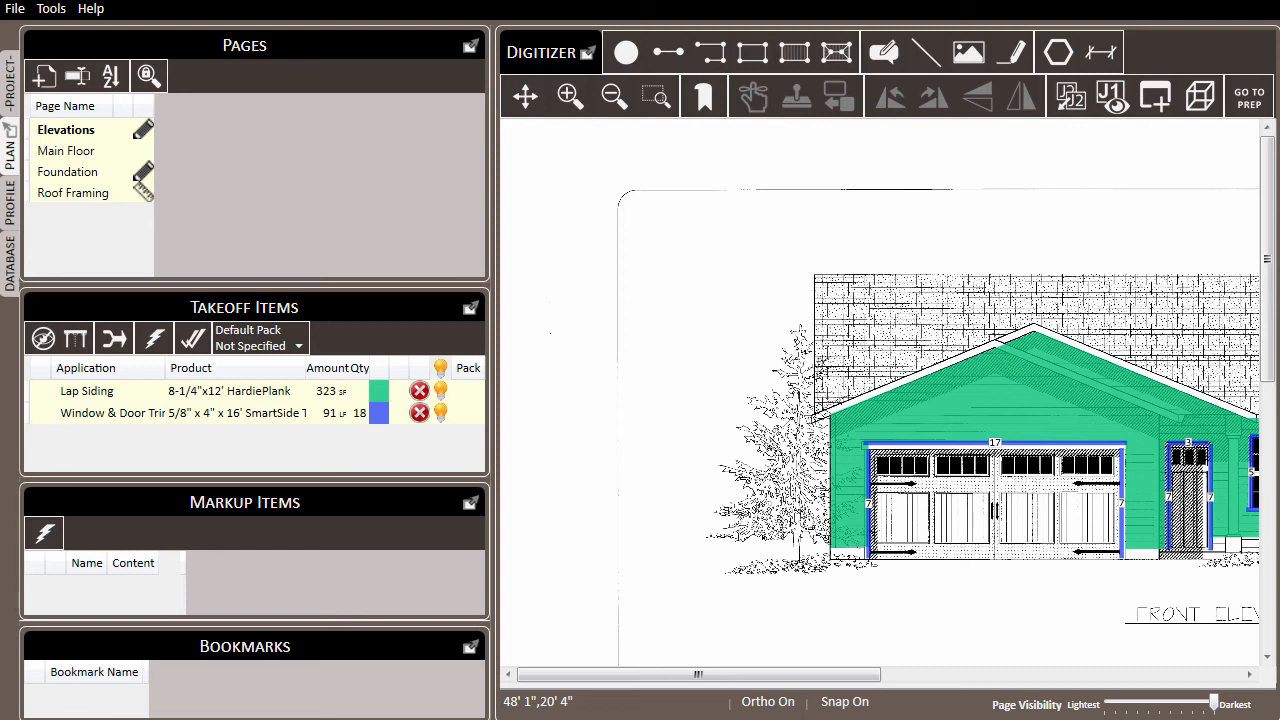
right_click(101, 114)
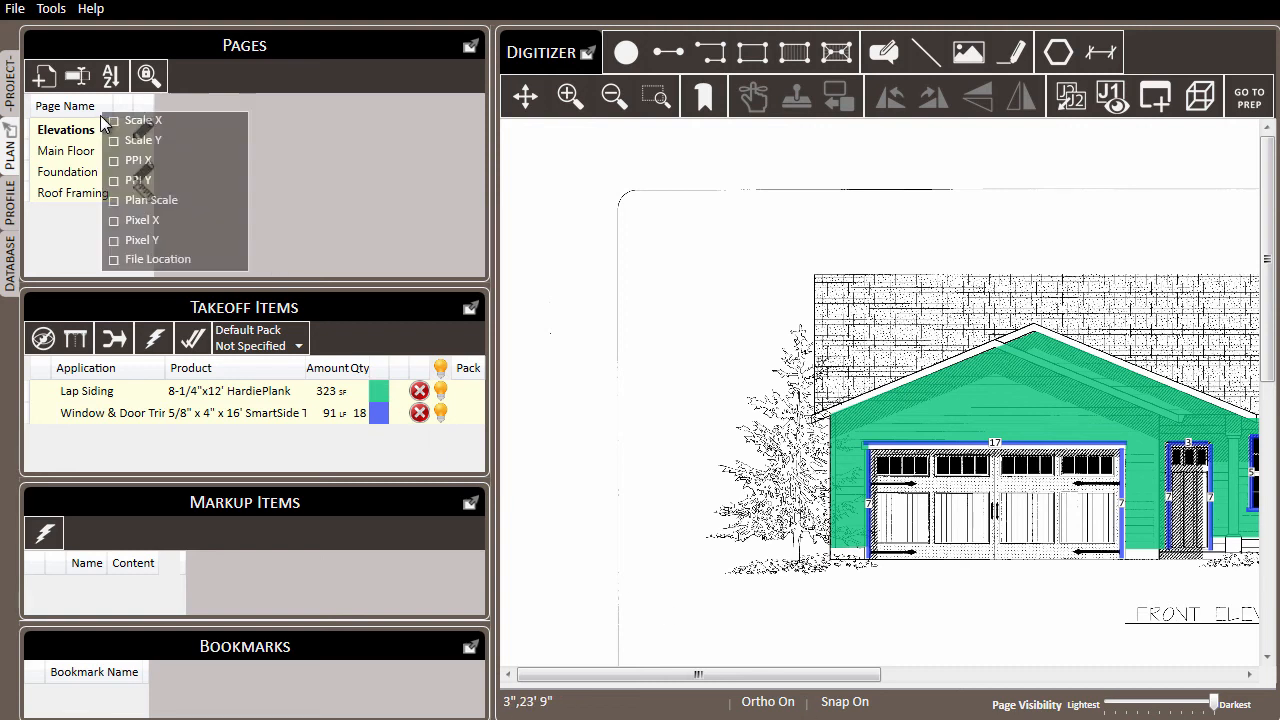
click(168, 259)
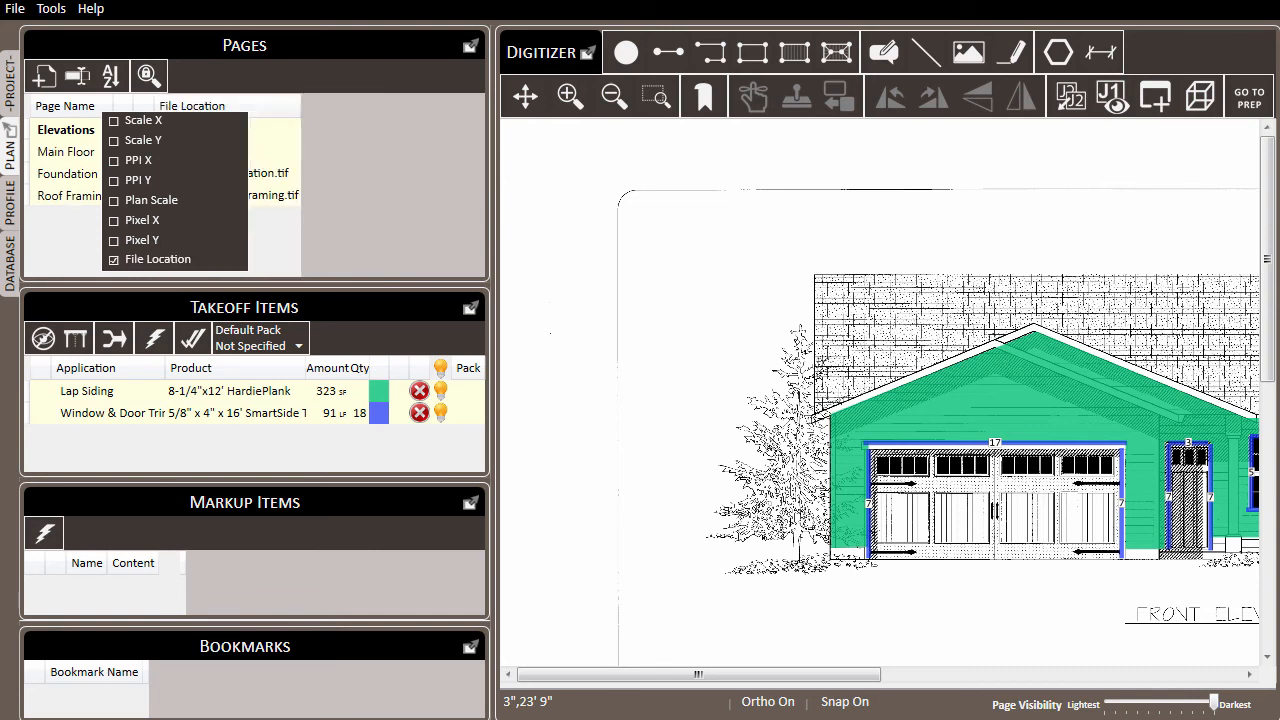